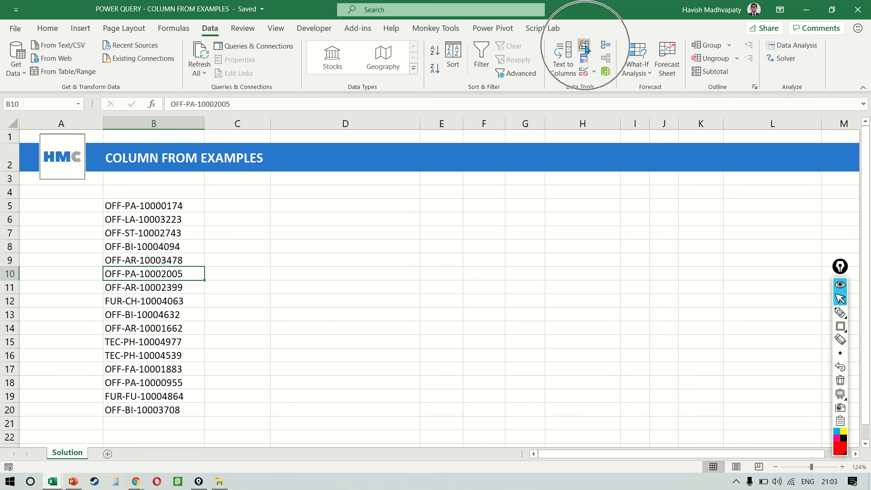
# Mark the Flash Fill command with a red rectangle using the annotation tool and clear the annotation
pyautogui.hotkey('ctrl', 'shift', 'r')
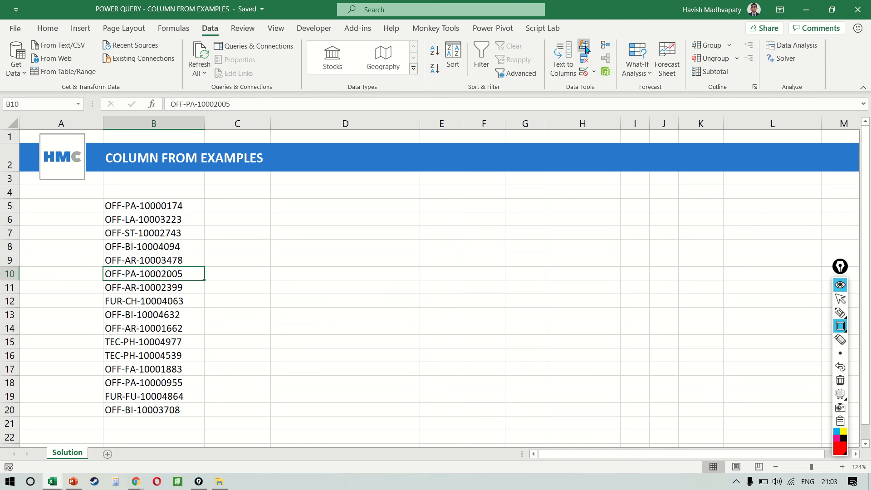
pyautogui.moveTo(575, 29); pyautogui.dragTo(594, 55)
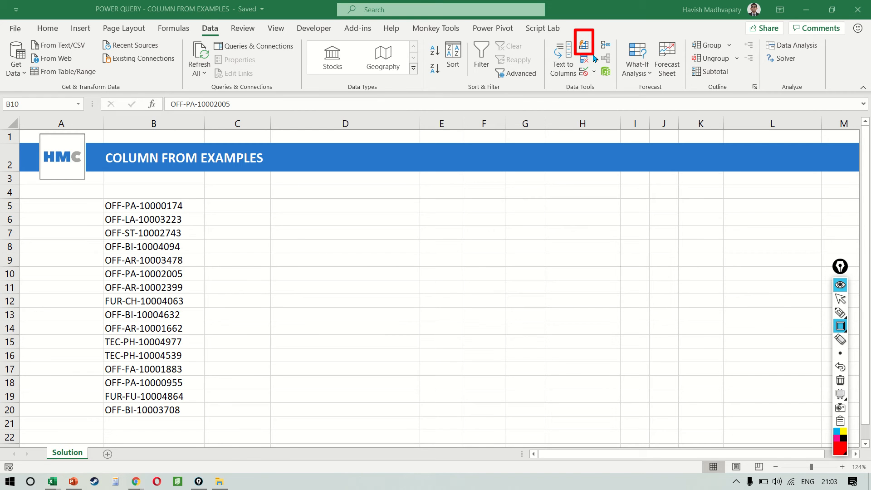
pyautogui.hotkey('ctrl', 'shift', '7')
pyautogui.hotkey('ctrl', 'shift', '2')
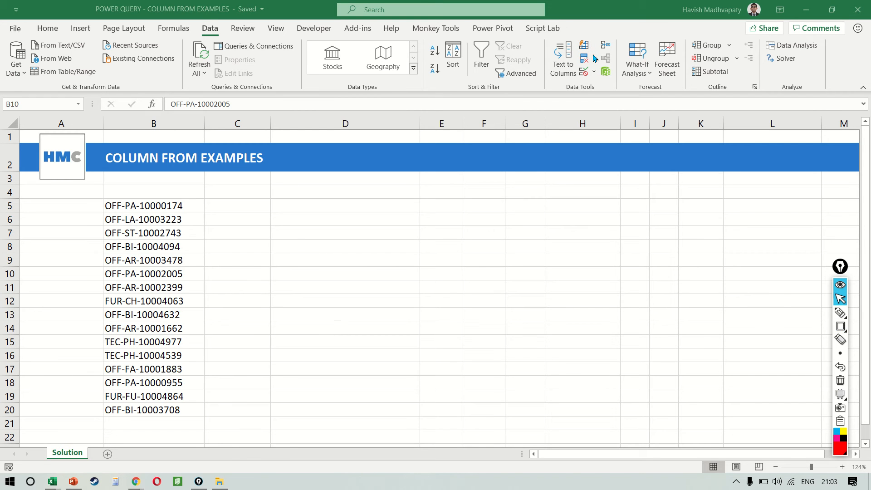
# Enter OFF in C5 beside the first product code and Flash Fill the rest of column C from that pattern
pyautogui.click(236, 198)
pyautogui.click(236, 203)
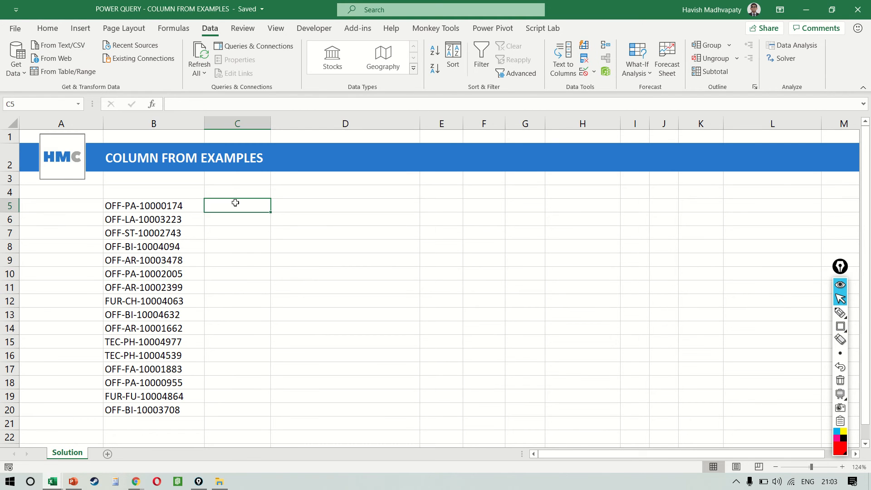
pyautogui.write('OFF')
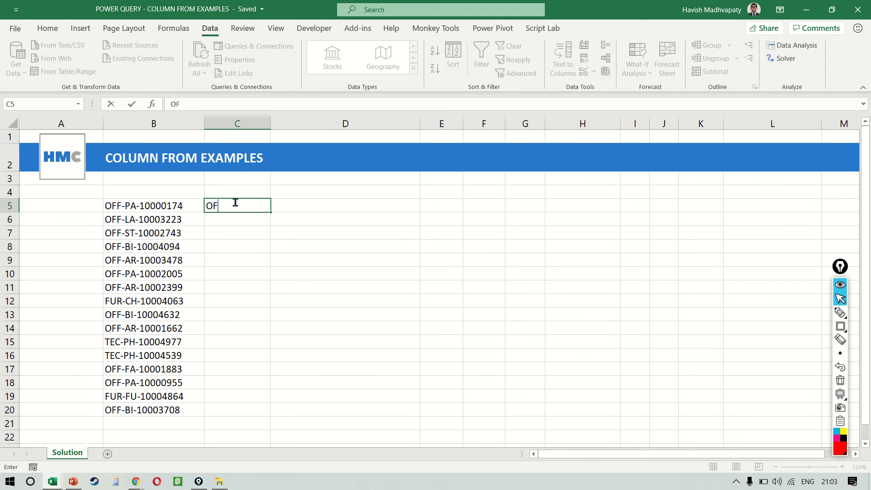
pyautogui.press('Return')
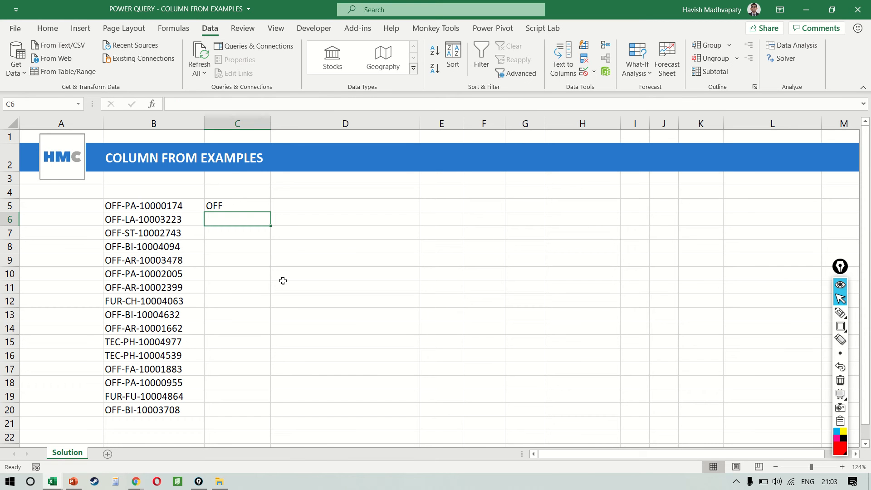
pyautogui.hotkey('ctrl', 'e')
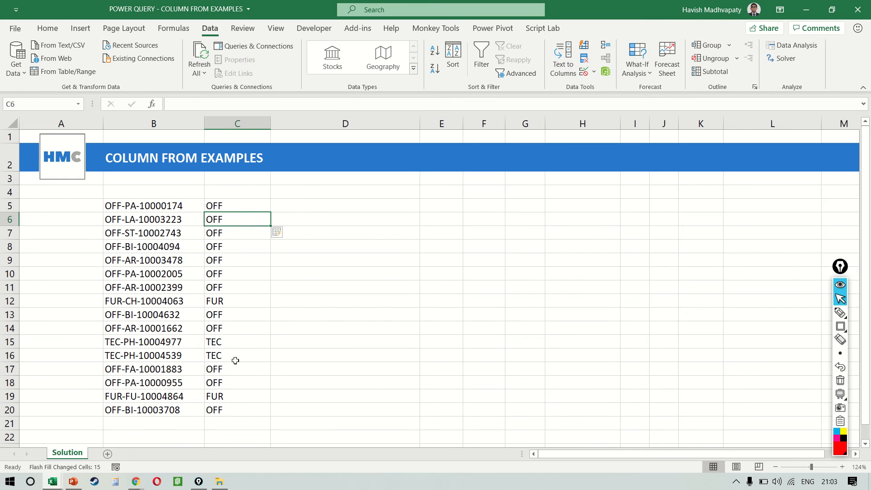
# Undo the Flash Fill, change the example in C5 to OFF-PA and Flash Fill column C again
pyautogui.hotkey('ctrl', 'z')
pyautogui.press('F2')
pyautogui.write('-')
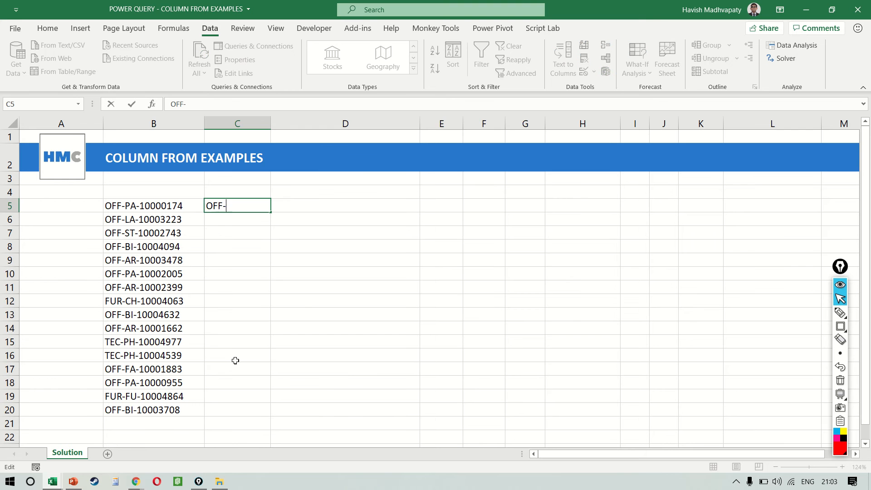
pyautogui.write('PA')
pyautogui.press('Return')
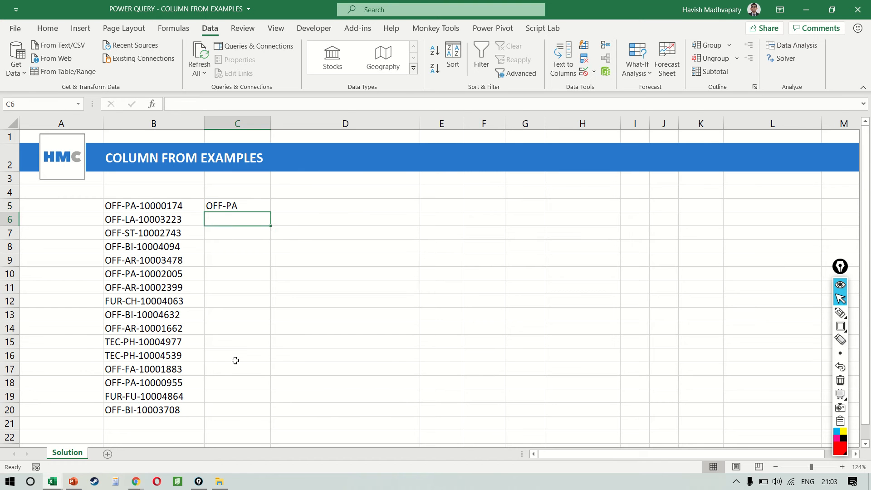
pyautogui.hotkey('ctrl', 'e')
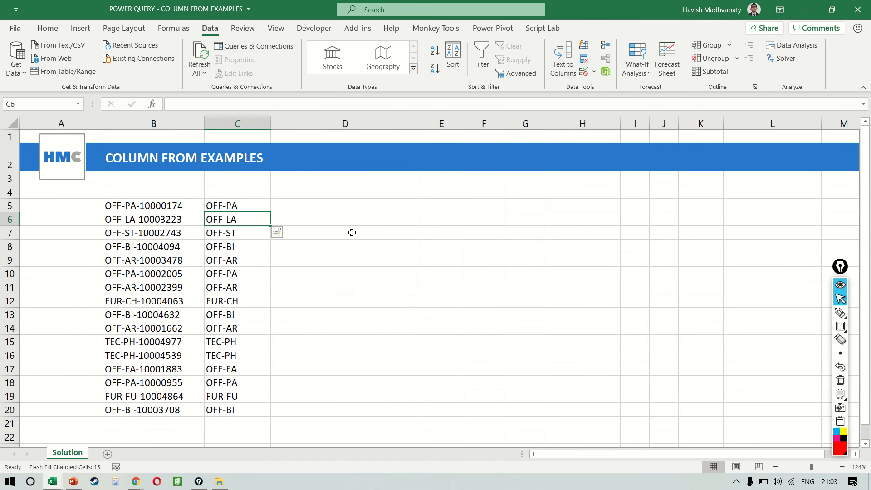
# Undo the last fill, enter the examples OFF 174 in C5 and OFF 223 in C6, and Flash Fill the remaining rows
pyautogui.hotkey('ctrl', 'z')
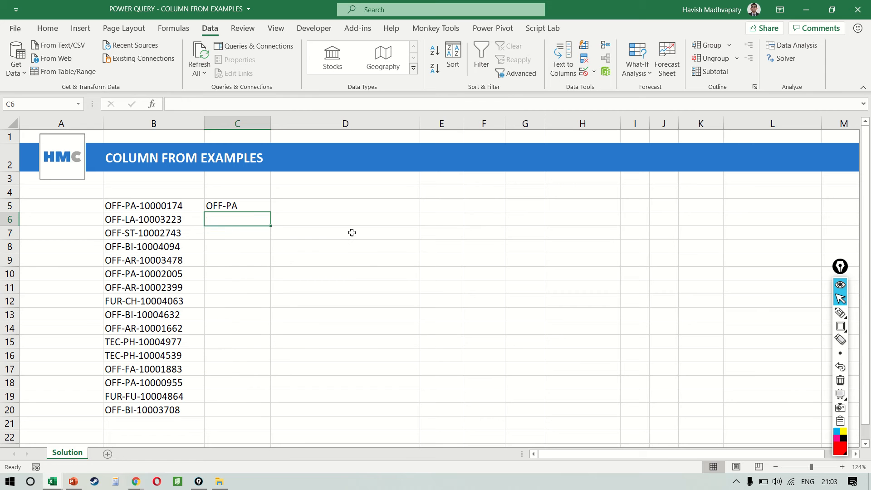
pyautogui.press('Up')
pyautogui.write('OFF ')
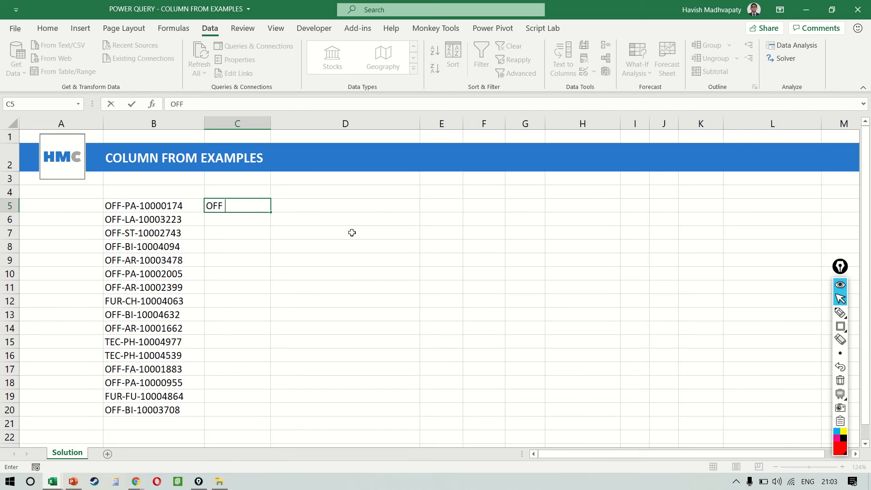
pyautogui.write('174')
pyautogui.press('Return')
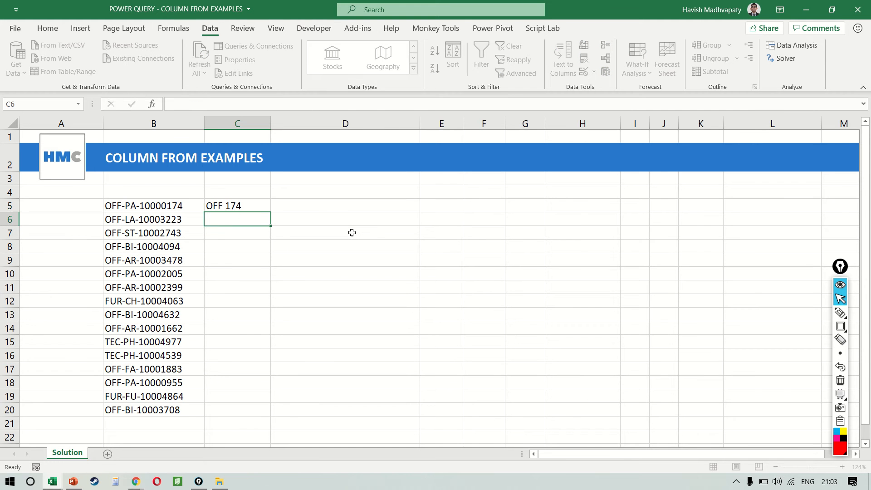
pyautogui.write('OFF 223')
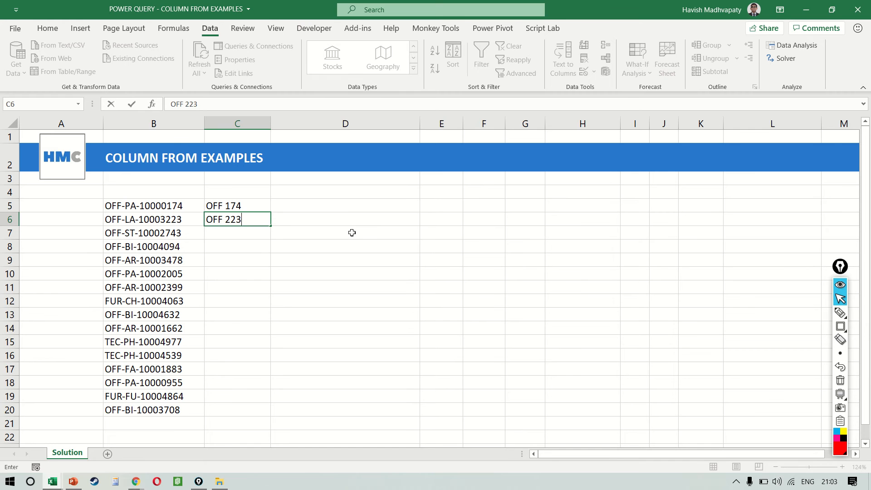
pyautogui.press('Return')
pyautogui.hotkey('ctrl', 'e')
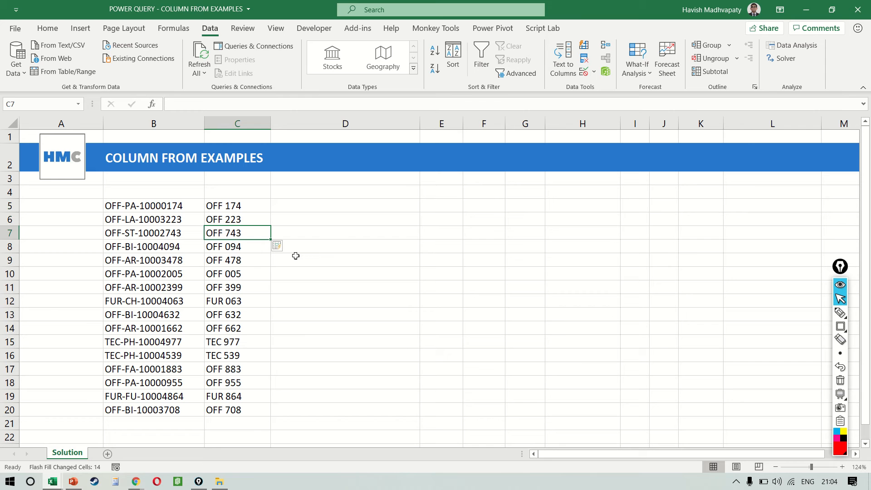
# Copy the last product code in column B down into B21 and B22, and undo both copies
pyautogui.press('Up')
pyautogui.press('Up')
pyautogui.hotkey('ctrl', 'shift', 'Down')
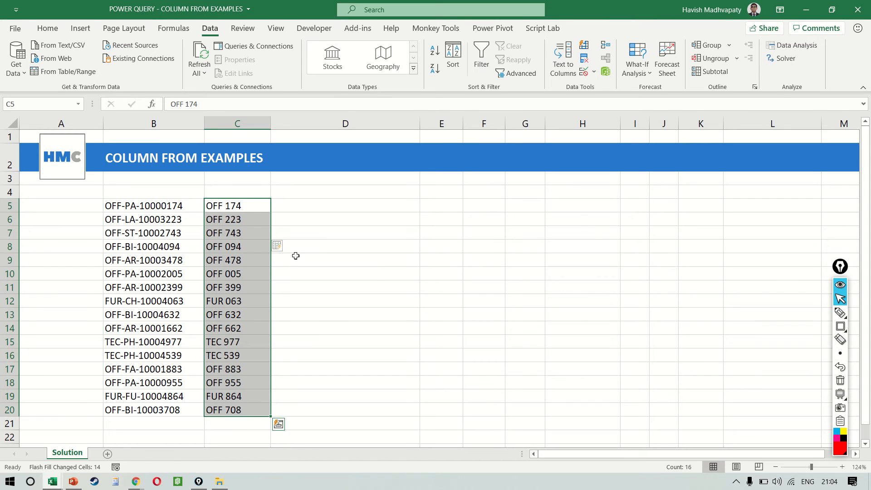
pyautogui.press('Left')
pyautogui.hotkey('ctrl', 'Down')
pyautogui.press('Down')
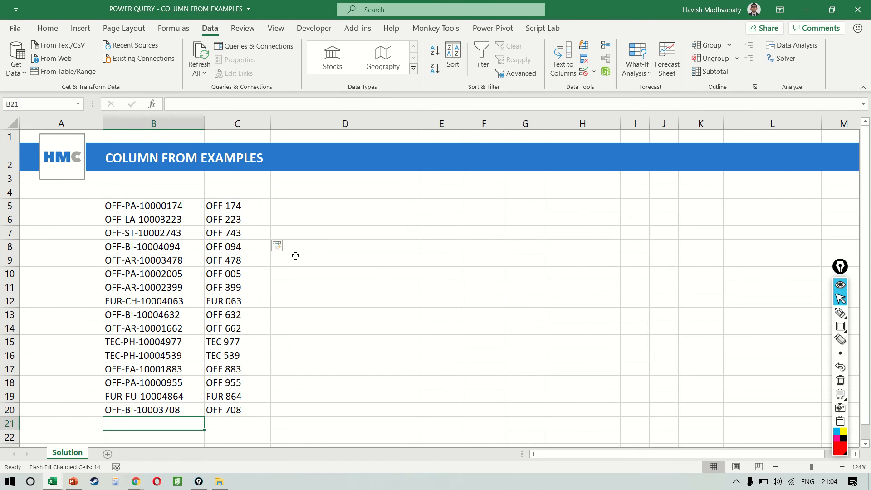
pyautogui.hotkey('ctrl', 'd')
pyautogui.press('Down')
pyautogui.hotkey('ctrl', 'd')
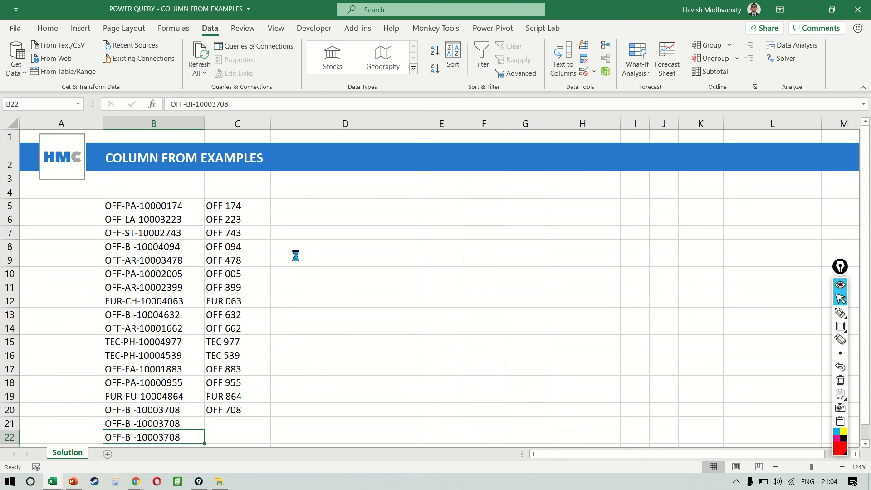
pyautogui.hotkey('ctrl', 'z')
pyautogui.hotkey('ctrl', 'z')
pyautogui.press('Right')
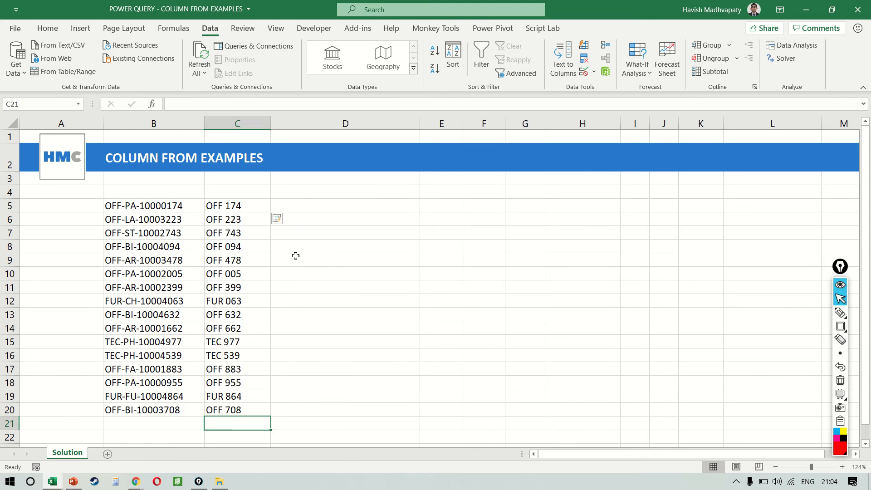
# Clear the Flash Fill results from C5:C20
pyautogui.press('Up')
pyautogui.hotkey('ctrl', 'Up')
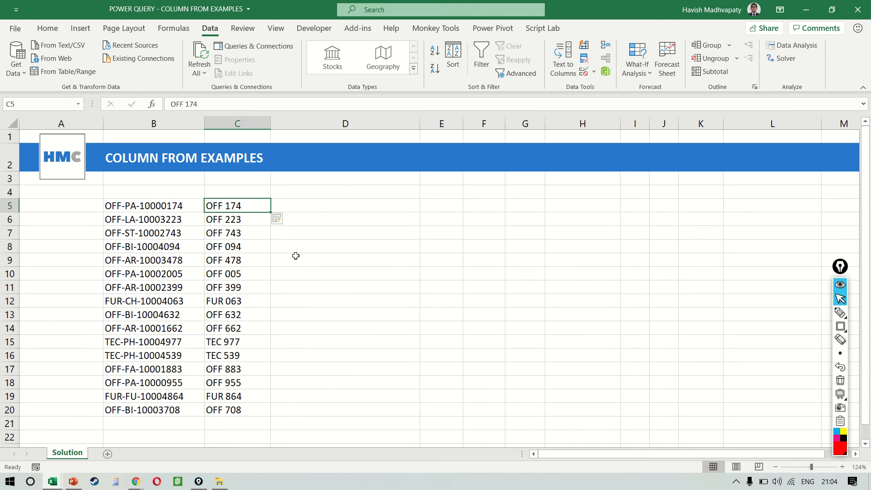
pyautogui.hotkey('ctrl', 'shift', 'Down')
pyautogui.press('Delete')
# Convert the product codes in B5:B20 into a table without existing headers and name its header DATA
pyautogui.press('Left')
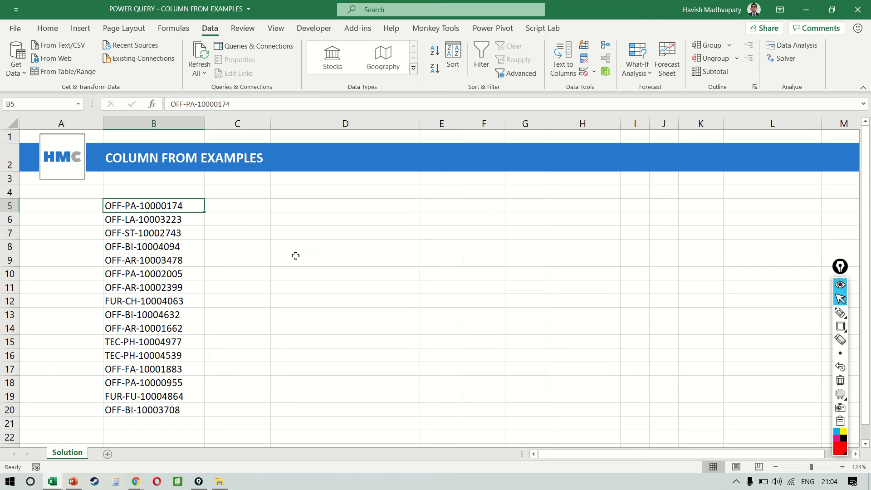
pyautogui.hotkey('ctrl', 'shift', 'Down')
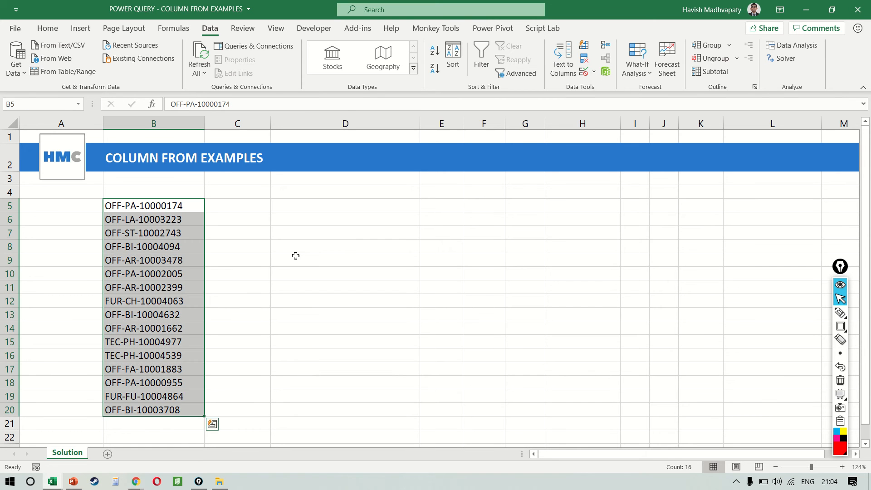
pyautogui.hotkey('ctrl', 't')
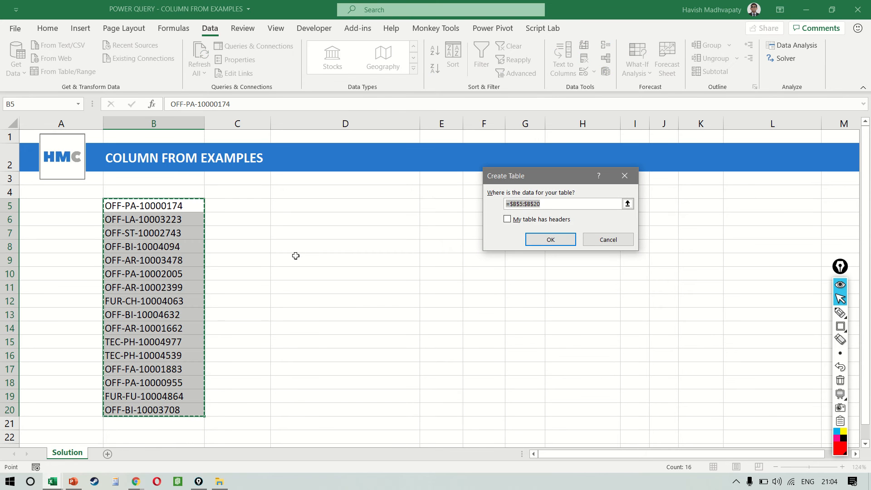
pyautogui.press('Return')
pyautogui.click(157, 205)
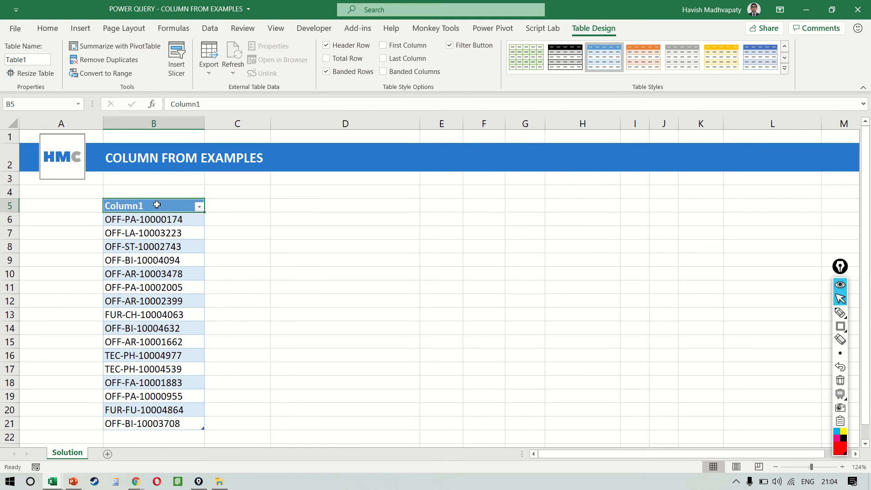
pyautogui.write('DATA')
pyautogui.press('Return')
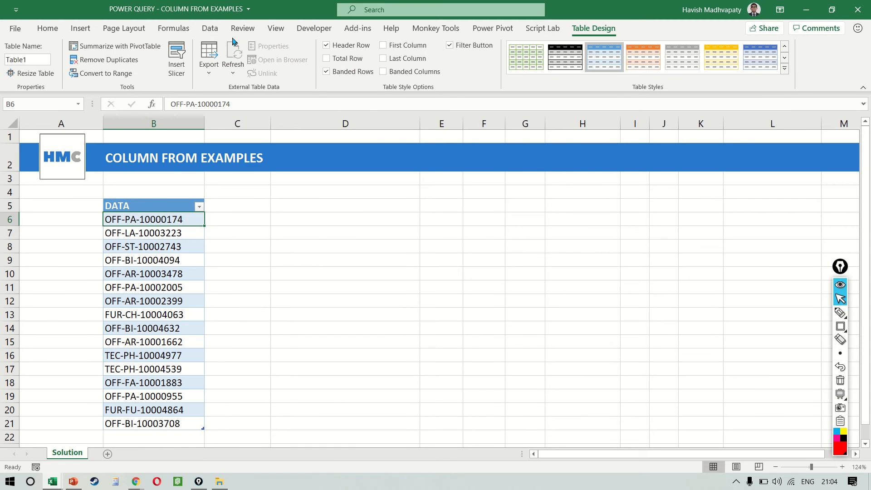
# Load the DATA table into the Power Query Editor as a query from table/range
pyautogui.click(215, 30)
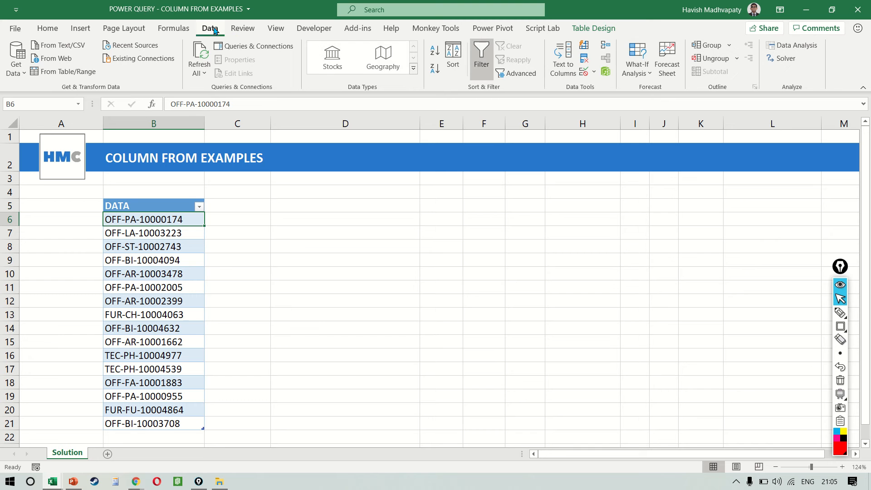
pyautogui.click(78, 80)
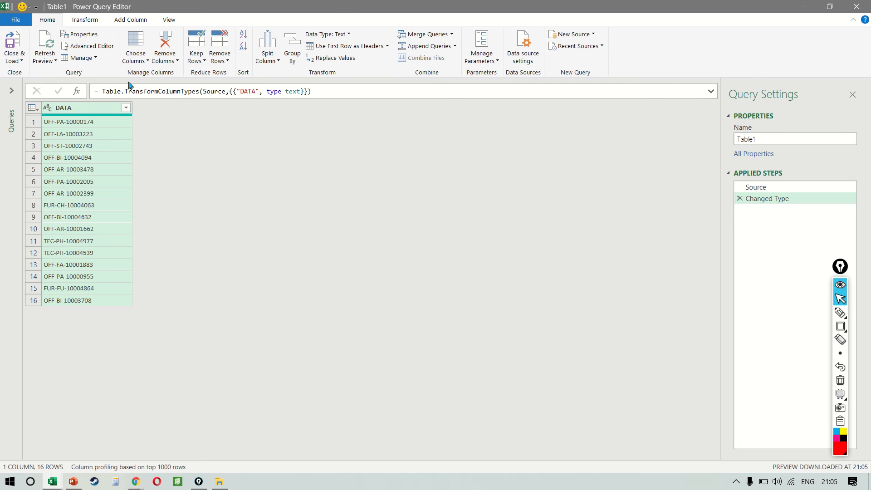
# Start a new Column From Examples and enter OFF as the sample value for the first row
pyautogui.click(134, 21)
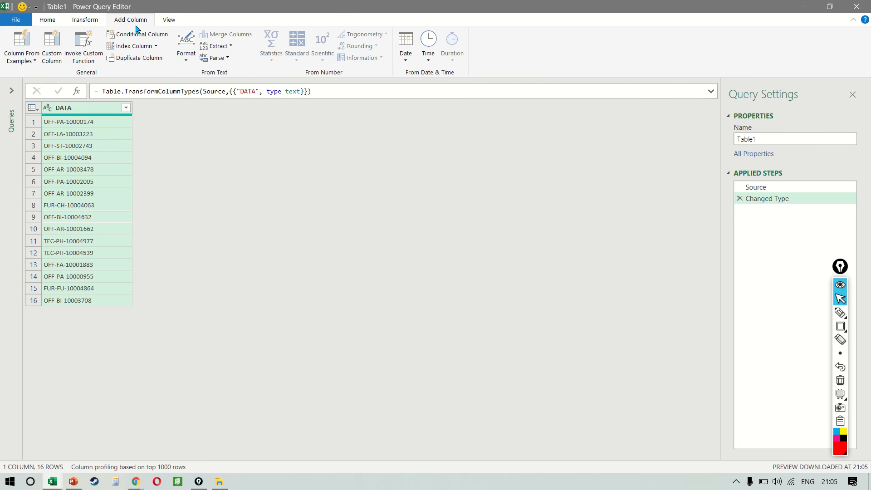
pyautogui.click(20, 43)
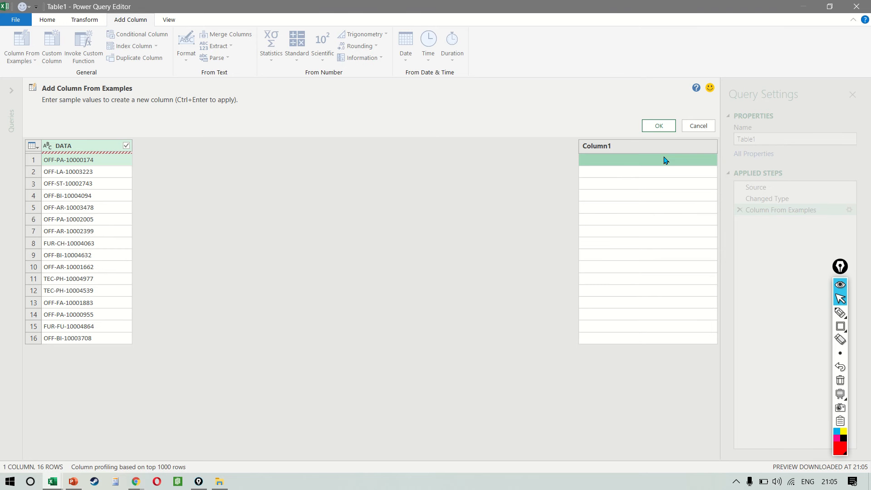
pyautogui.write('OFF')
pyautogui.press('Return')
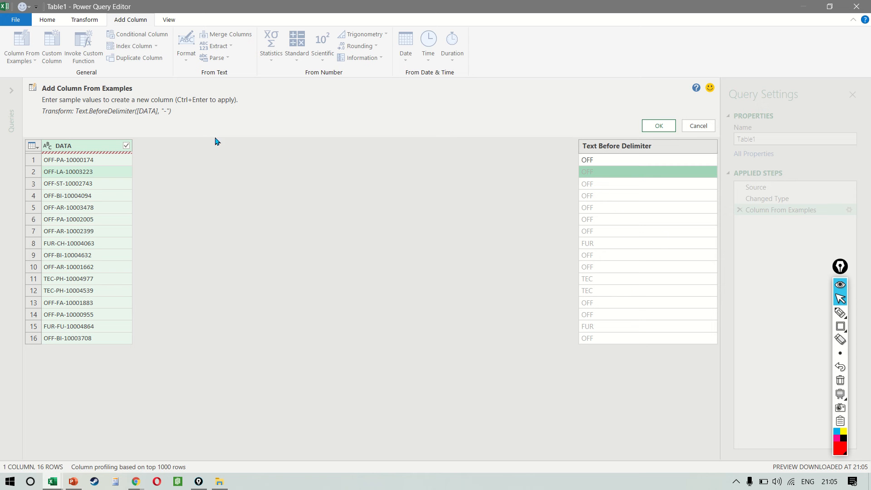
# Underline the Text.BeforeDelimiter transform formula in red with the annotation tool and clear the annotation
pyautogui.hotkey('ctrl', 'shift', '9')
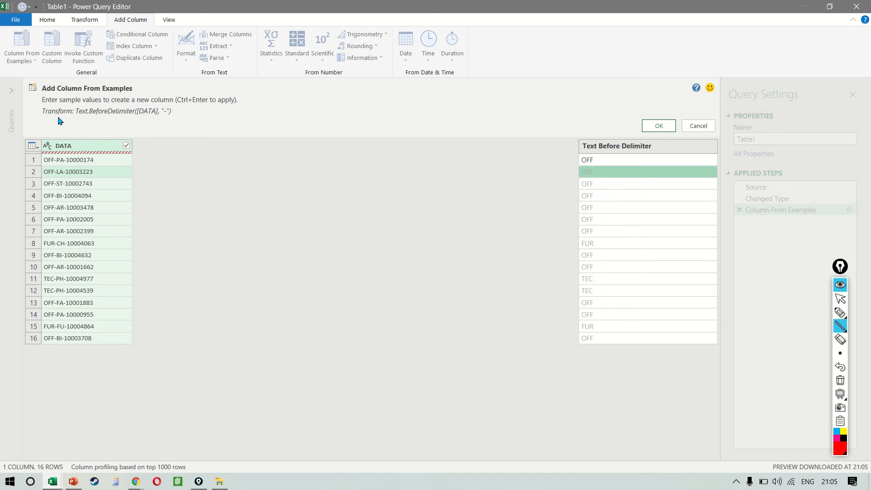
pyautogui.moveTo(76, 115); pyautogui.dragTo(174, 123)
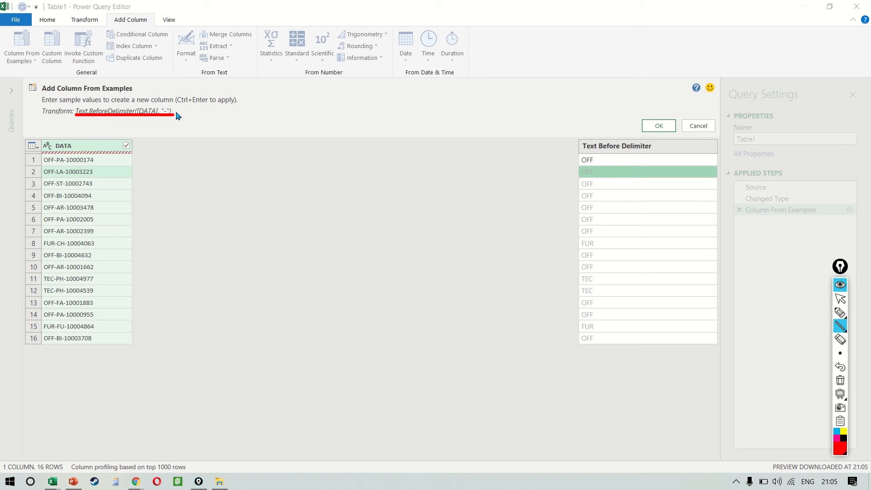
pyautogui.hotkey('ctrl', 'shift', '7')
pyautogui.hotkey('ctrl', 'shift', '2')
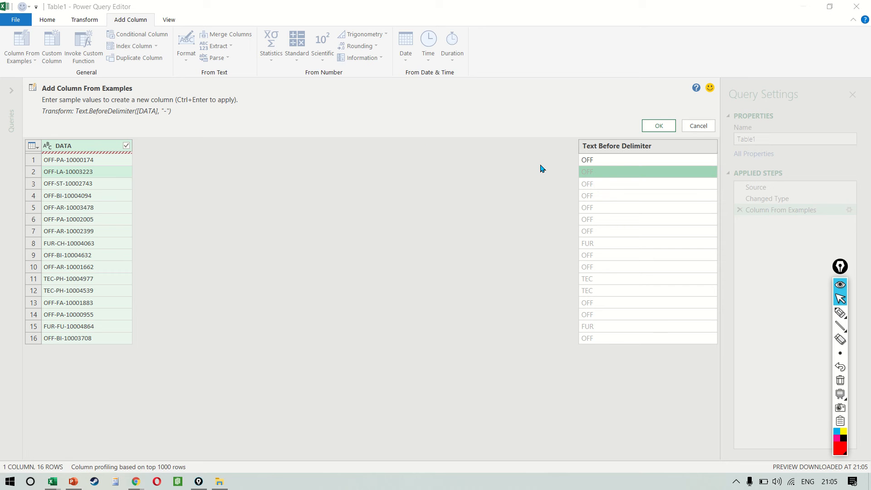
# Replace the first row's sample value with 10000174
pyautogui.click(651, 161)
pyautogui.press('Delete')
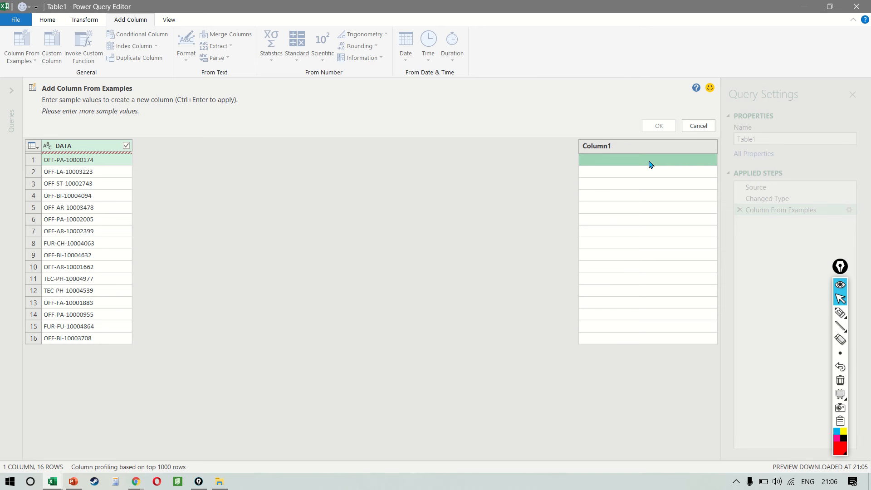
pyautogui.write('10')
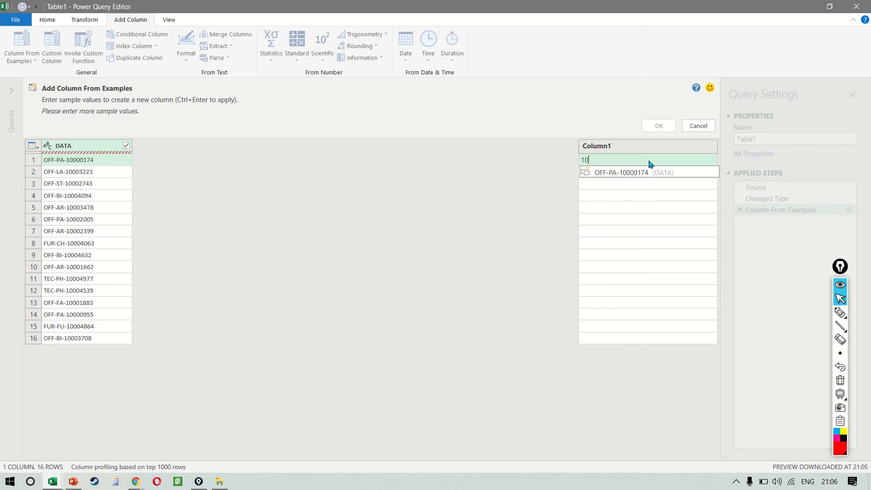
pyautogui.write('000174')
pyautogui.press('Return')
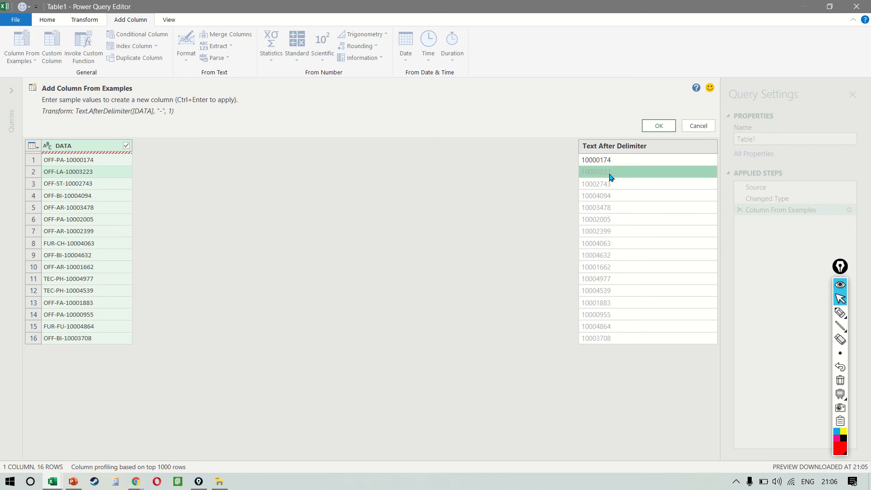
# Replace the first row's sample value with OFF-174 and enter OFF-223 as the sample for the second row
pyautogui.press('Up')
pyautogui.press('Delete')
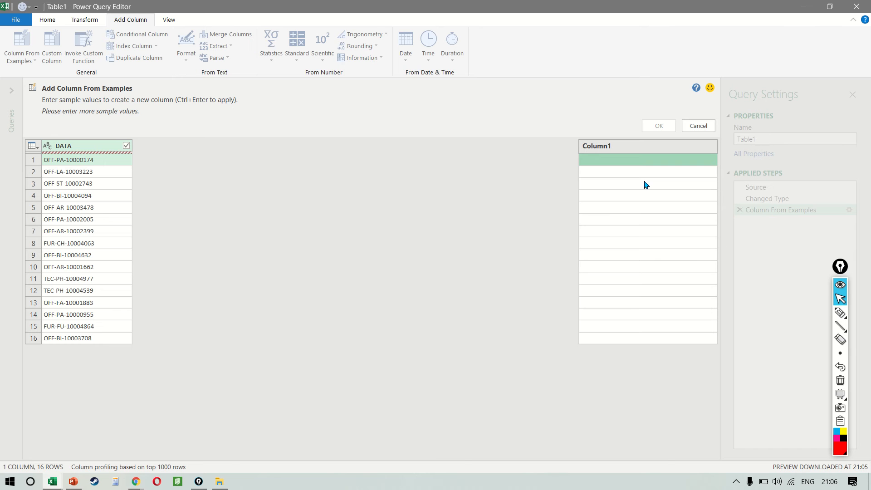
pyautogui.write('OFF')
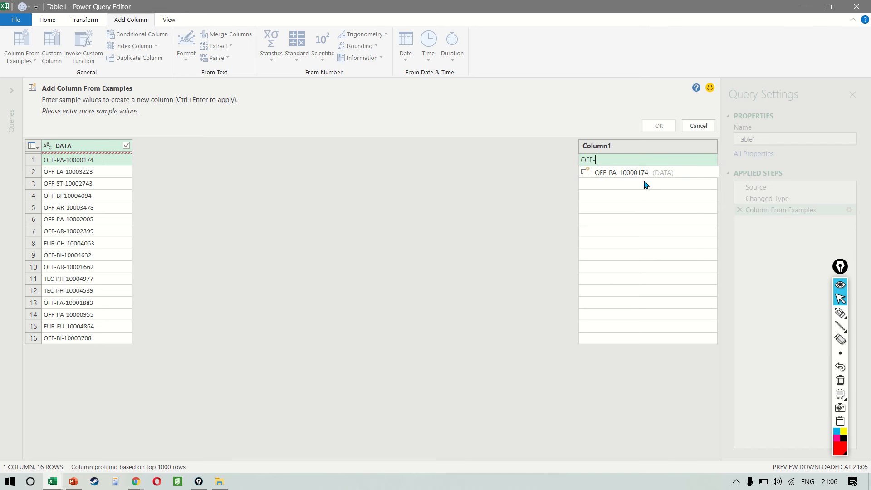
pyautogui.write('-174')
pyautogui.press('Return')
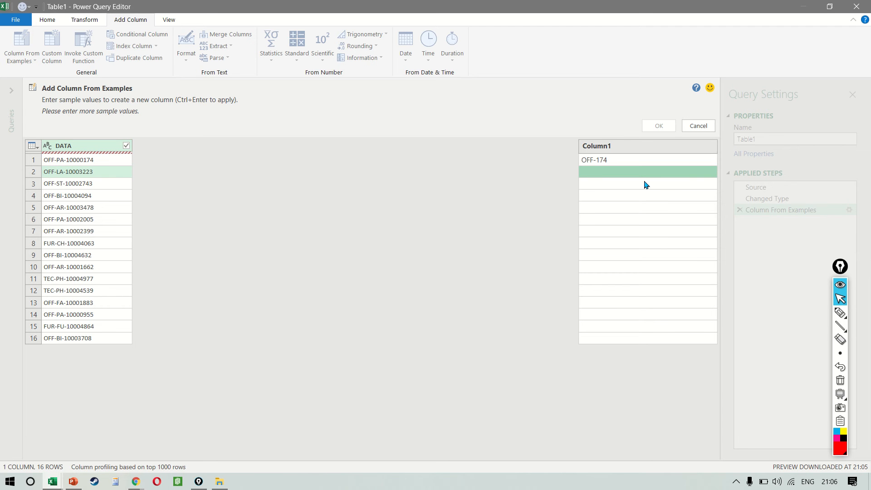
pyautogui.write('OFF-')
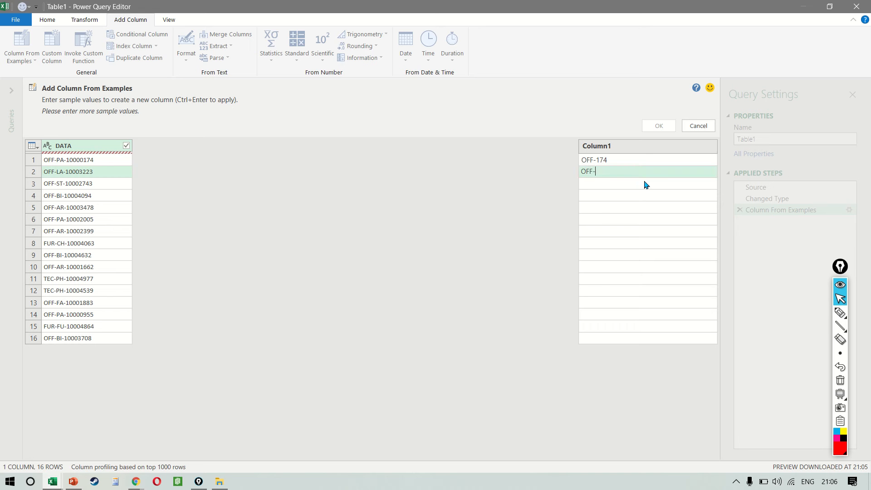
pyautogui.write('223')
pyautogui.press('Return')
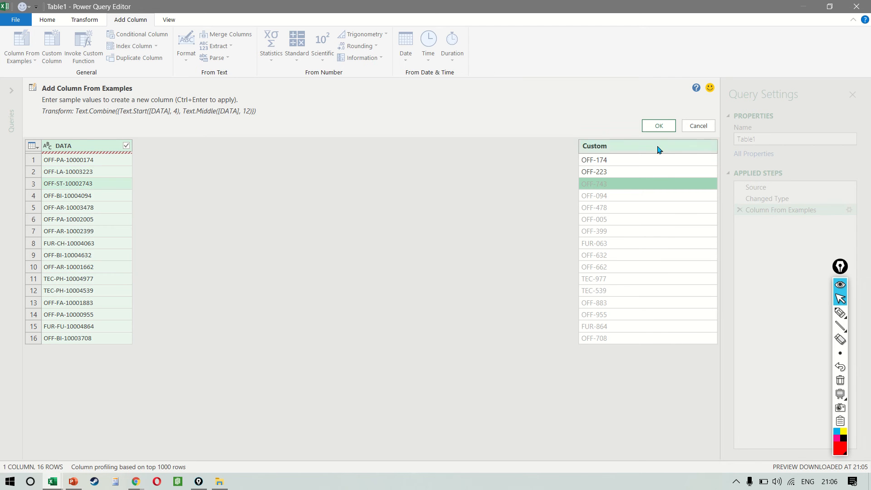
# Underline the Text.Combine transform formula in red with the annotation tool and clear the annotation
pyautogui.hotkey('ctrl', 'shift', '4')
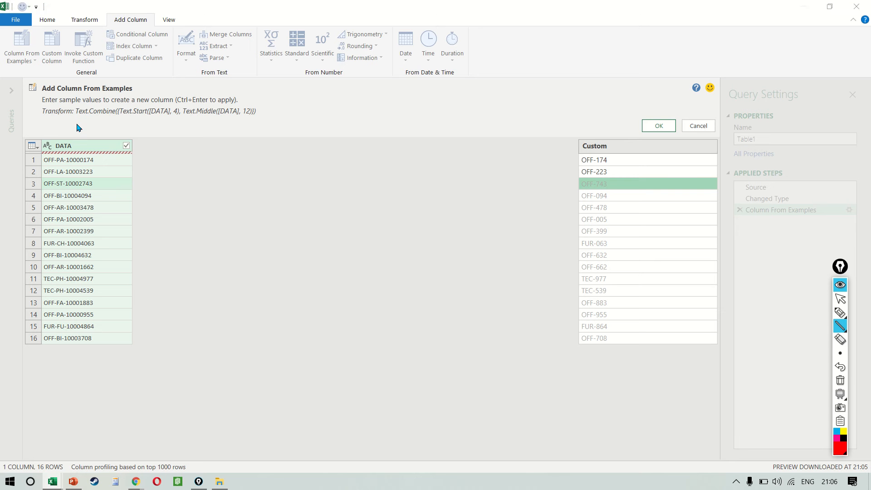
pyautogui.moveTo(75, 123); pyautogui.dragTo(255, 123)
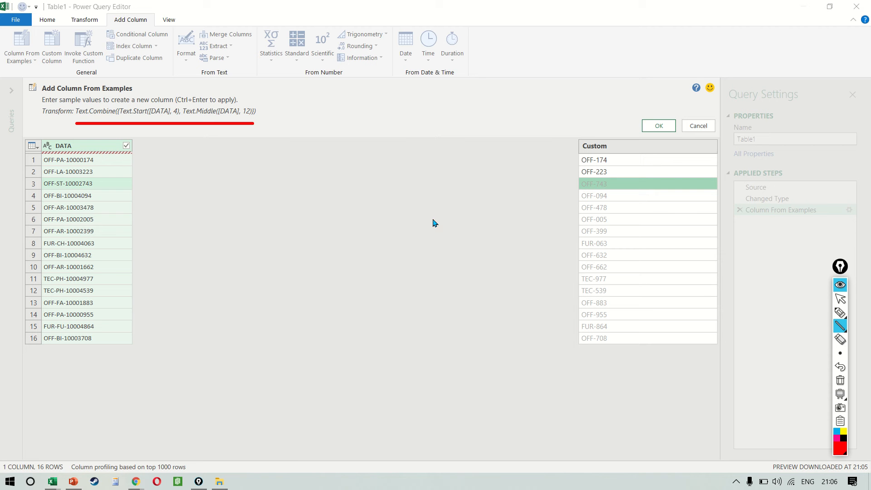
pyautogui.hotkey('ctrl', 'shift', 'f')
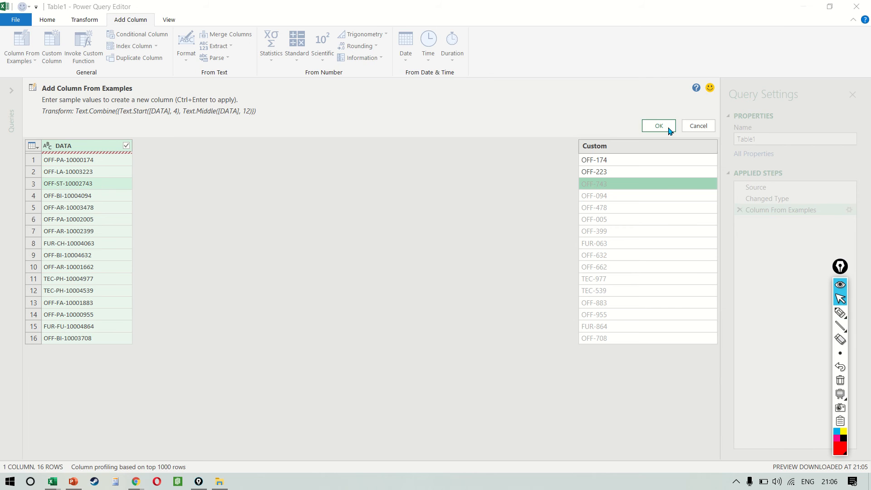
# Accept the column from examples, frame its Table.AddColumn formula with a red rectangle annotation, and clear the annotation
pyautogui.click(659, 126)
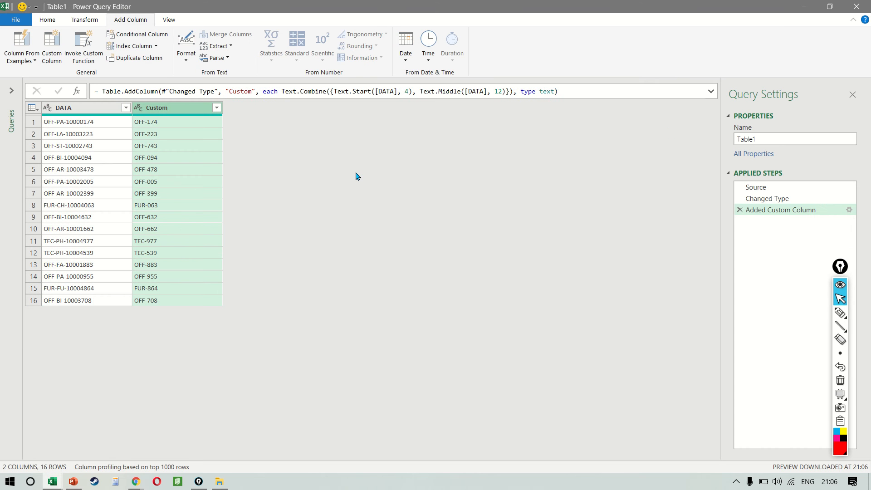
pyautogui.hotkey('ctrl', 'shift', 'r')
pyautogui.moveTo(97, 71)
pyautogui.mouseDown()
pyautogui.moveTo(154, 86)
pyautogui.moveTo(603, 107)
pyautogui.mouseUp()
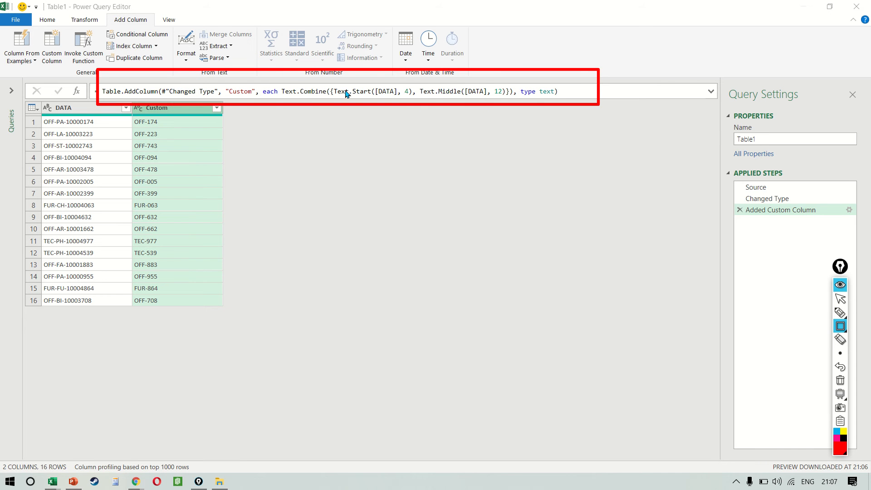
pyautogui.press('Escape')
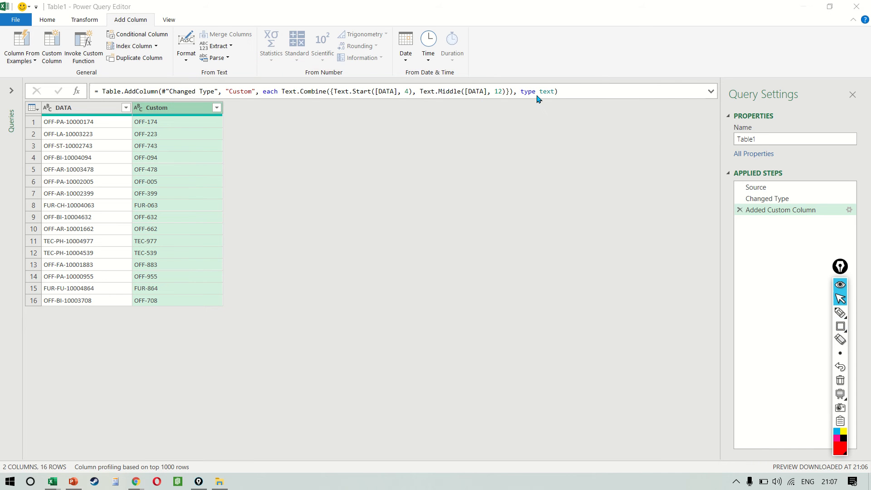
# Delete the Added Custom Column step and start a new Column From Examples with FFO as the sample for the first two rows
pyautogui.click(743, 211)
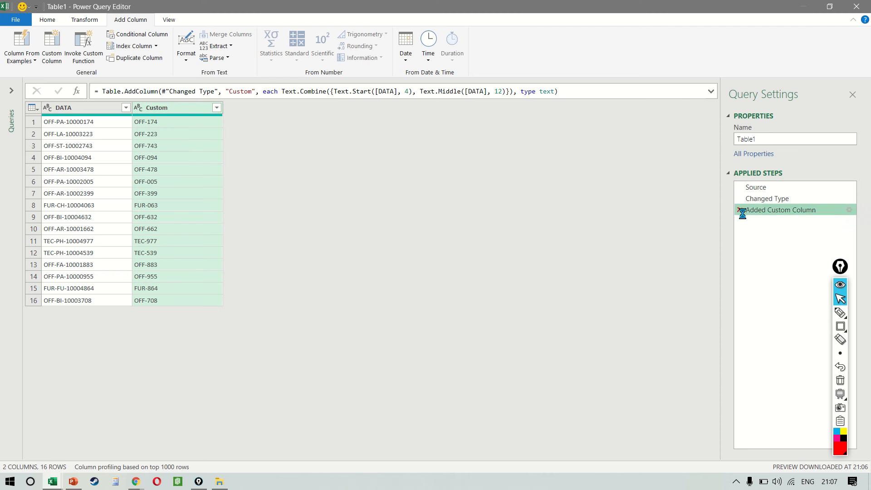
pyautogui.click(21, 44)
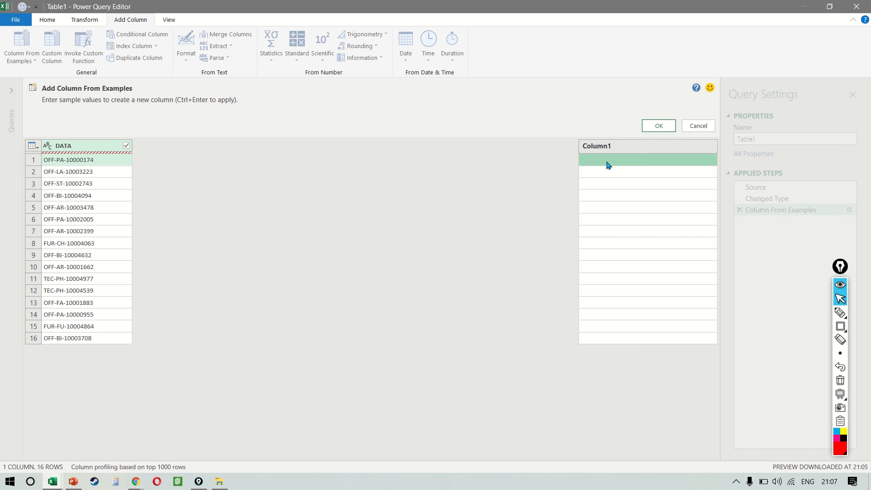
pyautogui.write('FFO')
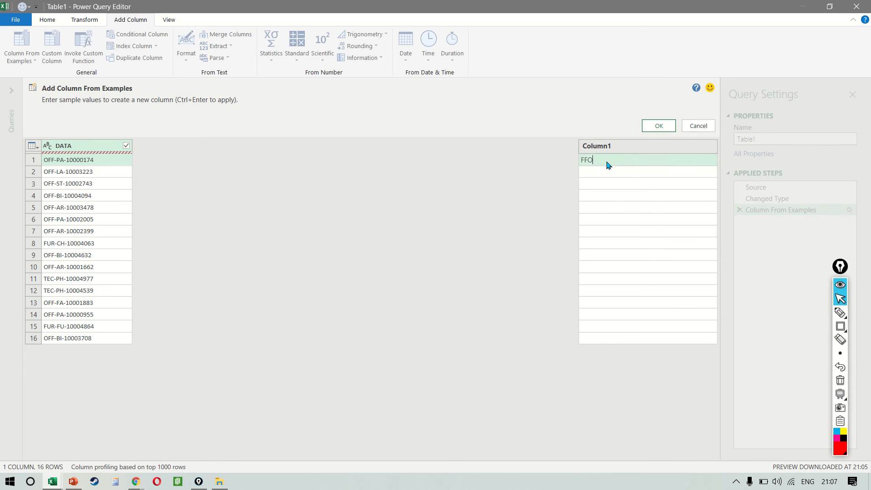
pyautogui.press('Return')
pyautogui.write('FFO')
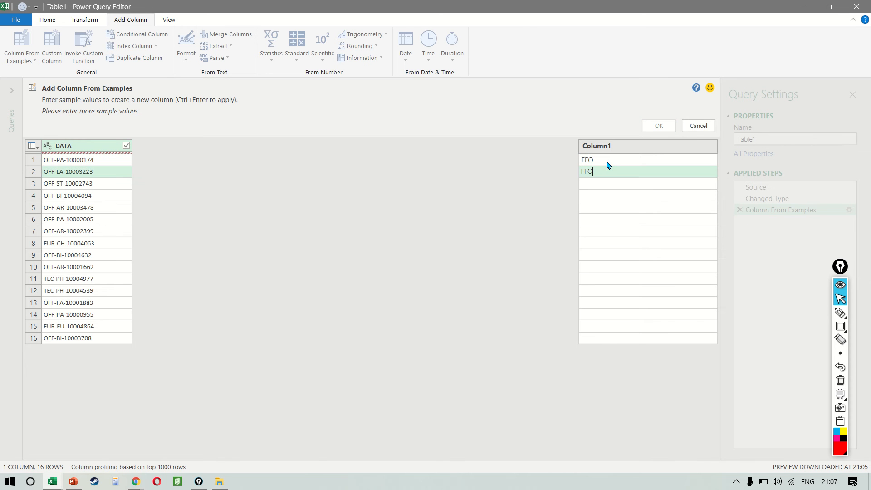
pyautogui.press('Return')
# Enter RUF as the sample value for the FUR-CH-10004063 code in row 8
pyautogui.press('Down')
pyautogui.press('Down')
pyautogui.press('Down')
pyautogui.press('Down')
pyautogui.press('Down')
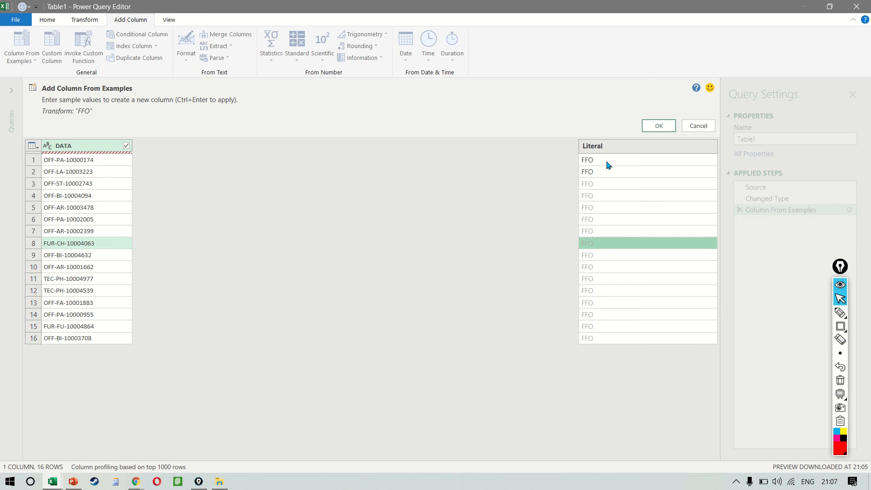
pyautogui.write('RUF')
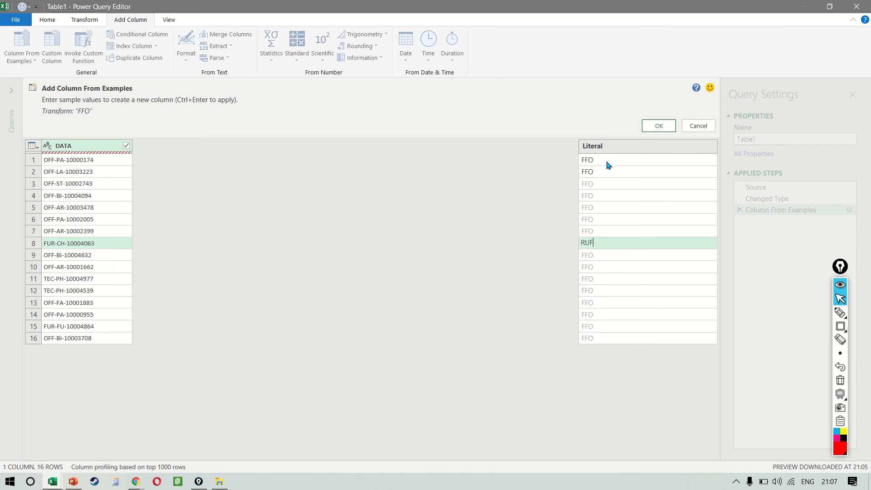
pyautogui.press('Return')
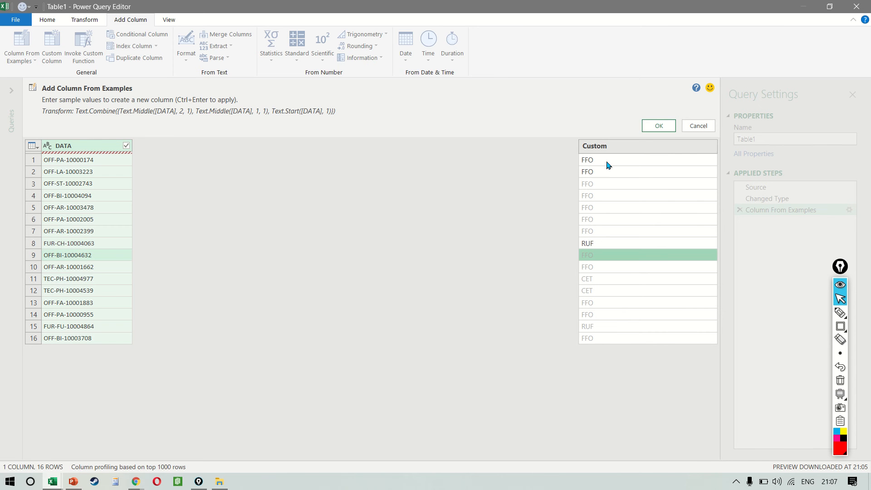
# Check the suggested reversed prefixes against the product codes row by row, including the FUR and TEC codes
pyautogui.press('Down')
pyautogui.press('Down')
pyautogui.press('Down')
pyautogui.press('Down')
pyautogui.press('Down')
pyautogui.press('Down')
pyautogui.press('Down')
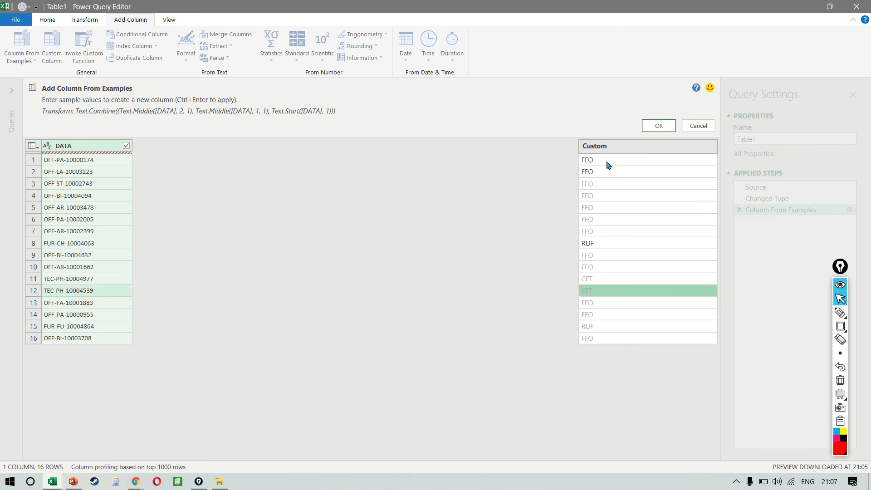
pyautogui.press('Up')
pyautogui.press('Up')
pyautogui.press('Up')
pyautogui.press('Up')
pyautogui.press('Up')
pyautogui.press('Up')
pyautogui.press('Up')
pyautogui.press('Up')
pyautogui.press('Up')
pyautogui.press('Up')
pyautogui.press('Up')
pyautogui.press('Up')
pyautogui.press('Up')
pyautogui.press('Up')
pyautogui.press('Up')
pyautogui.press('Up')
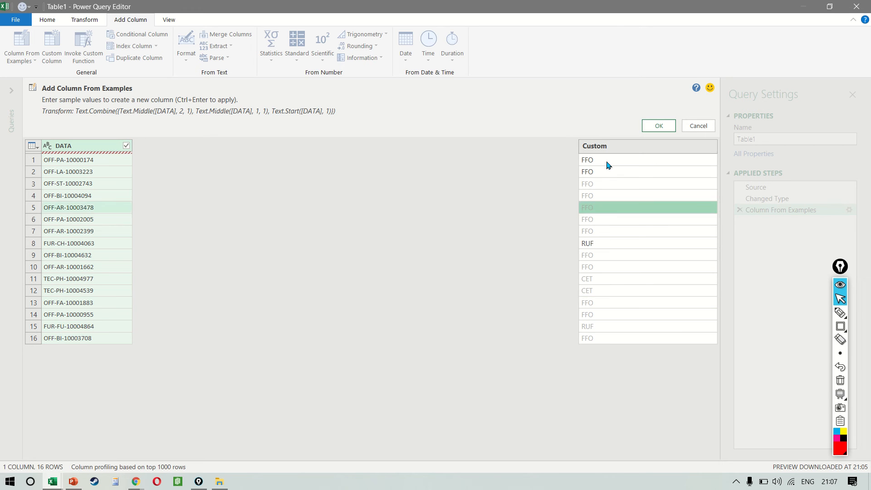
pyautogui.press('Down')
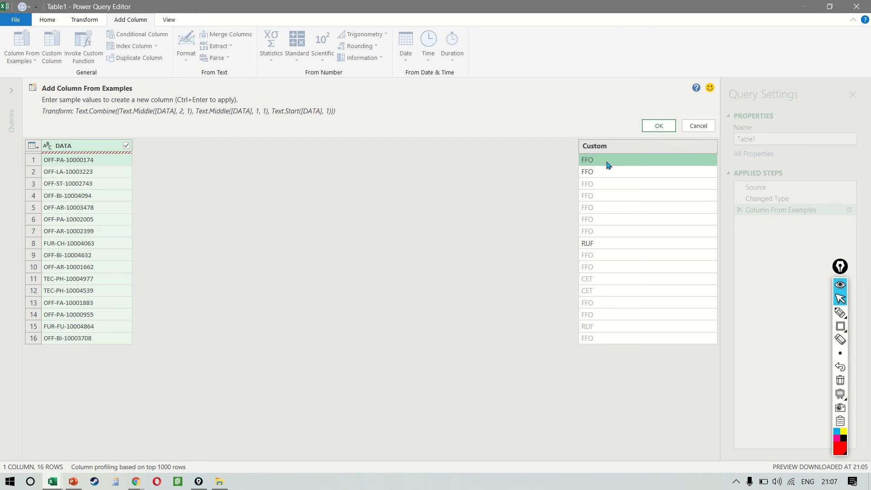
pyautogui.press('Down')
pyautogui.press('Up')
pyautogui.press('Down')
pyautogui.press('Down')
pyautogui.press('Down')
pyautogui.press('Down')
pyautogui.press('Down')
pyautogui.press('Down')
pyautogui.press('Down')
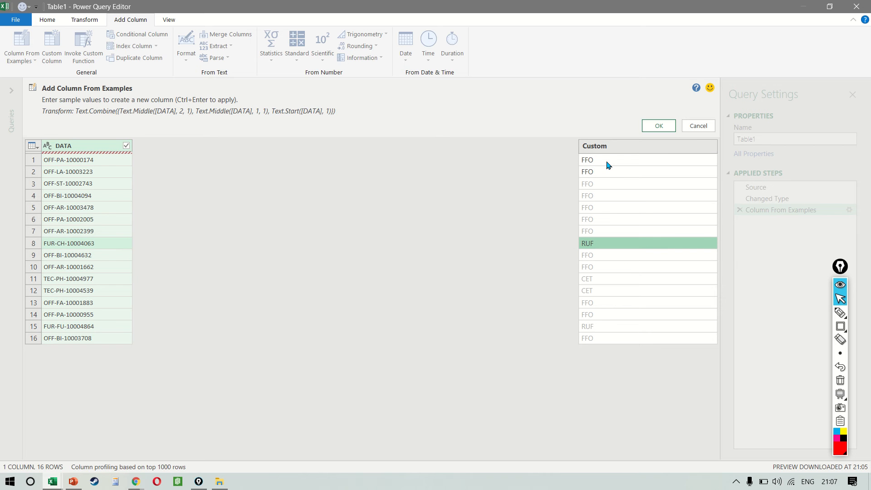
pyautogui.press('Down')
pyautogui.press('Down')
pyautogui.press('Down')
pyautogui.press('Down')
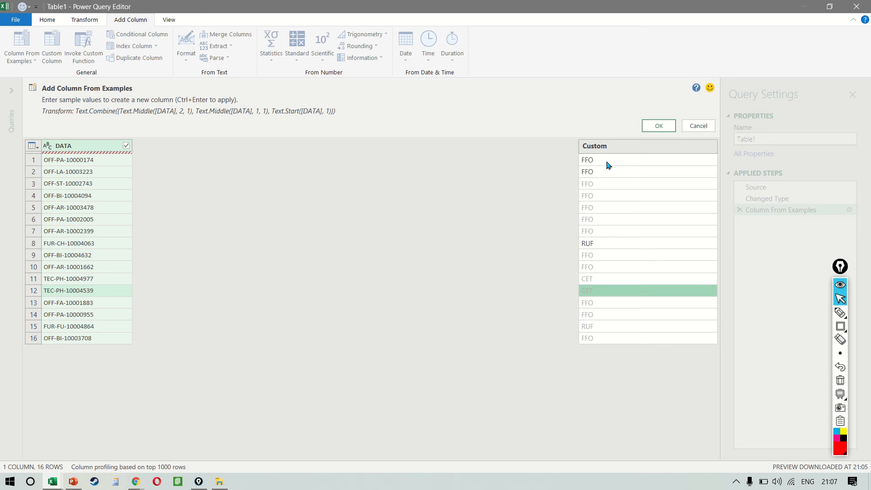
# Accept the reversed-prefix column, inspect its custom column formula in the step's settings, and close them without changes
pyautogui.click(661, 126)
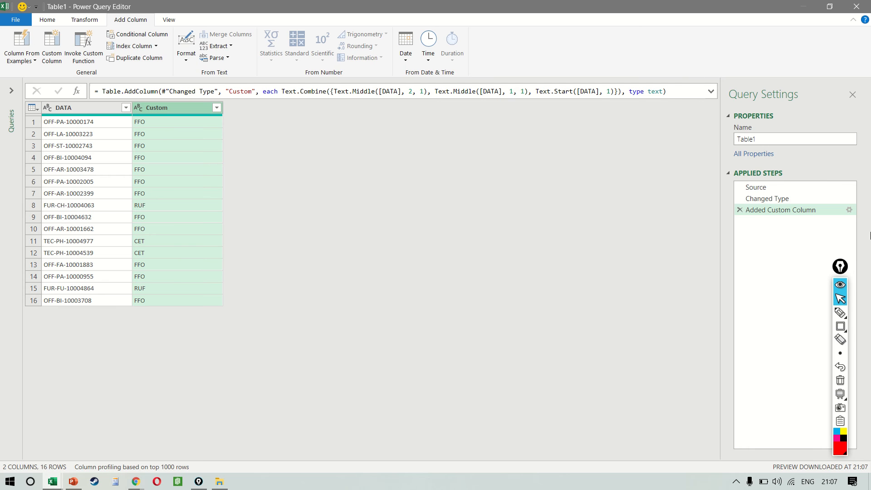
pyautogui.click(845, 211)
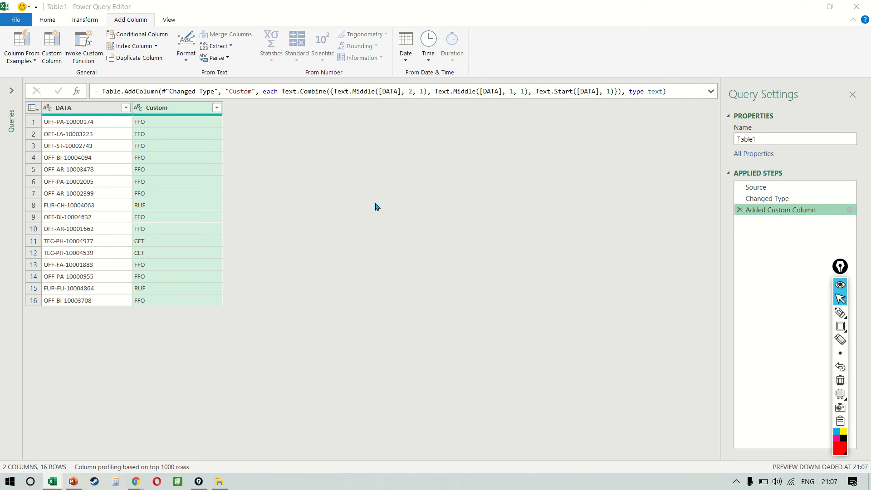
pyautogui.moveTo(410, 216); pyautogui.dragTo(265, 190)
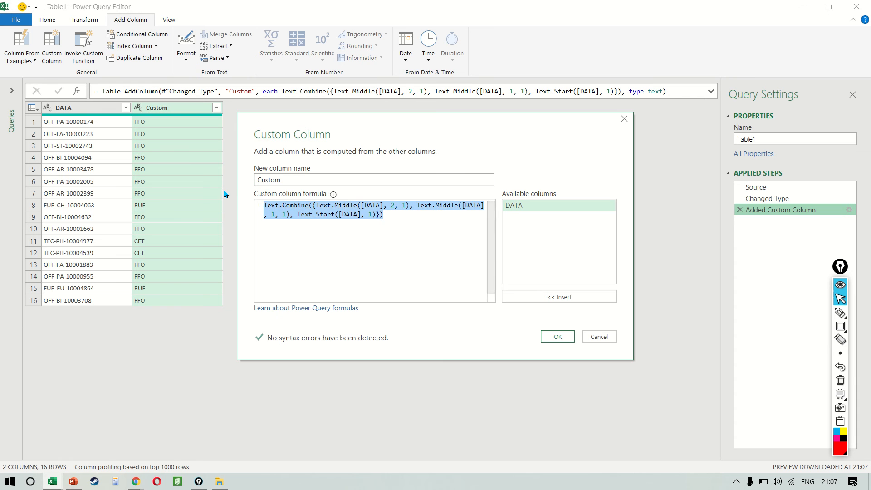
pyautogui.click(392, 226)
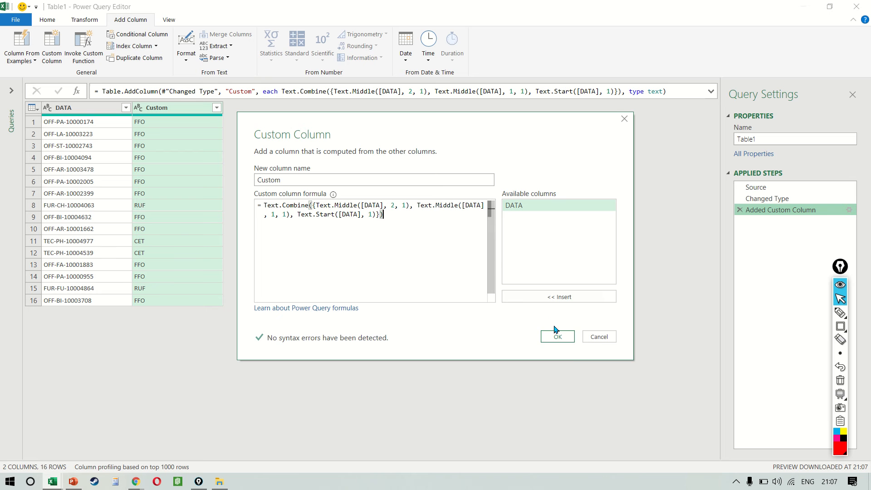
pyautogui.click(599, 337)
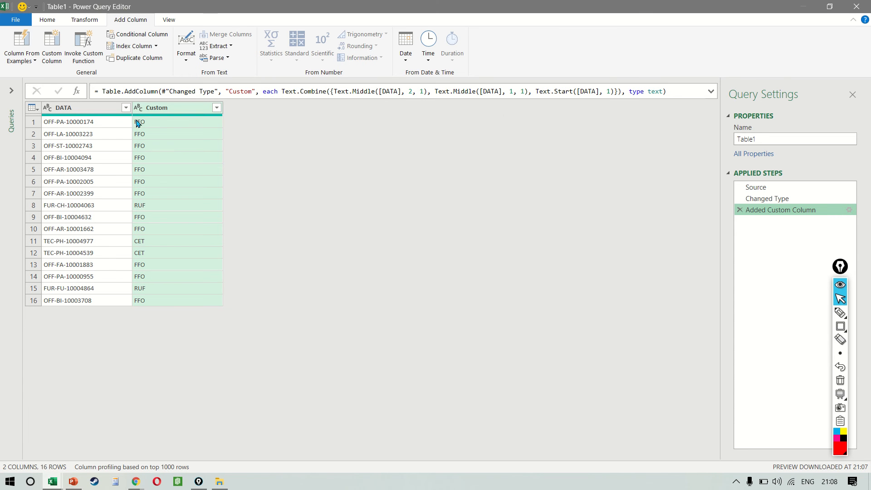
# Delete the Added Custom Column step and start a new Column From Examples on the DATA column
pyautogui.click(744, 210)
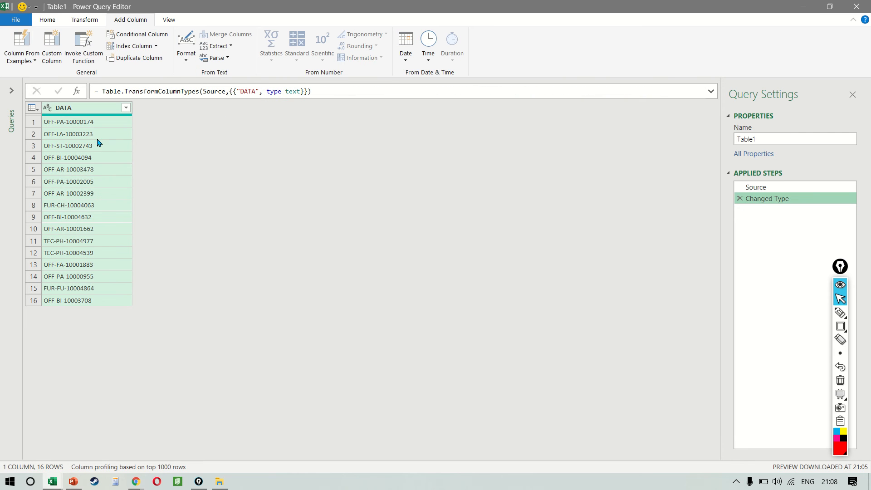
pyautogui.click(28, 59)
pyautogui.click(41, 84)
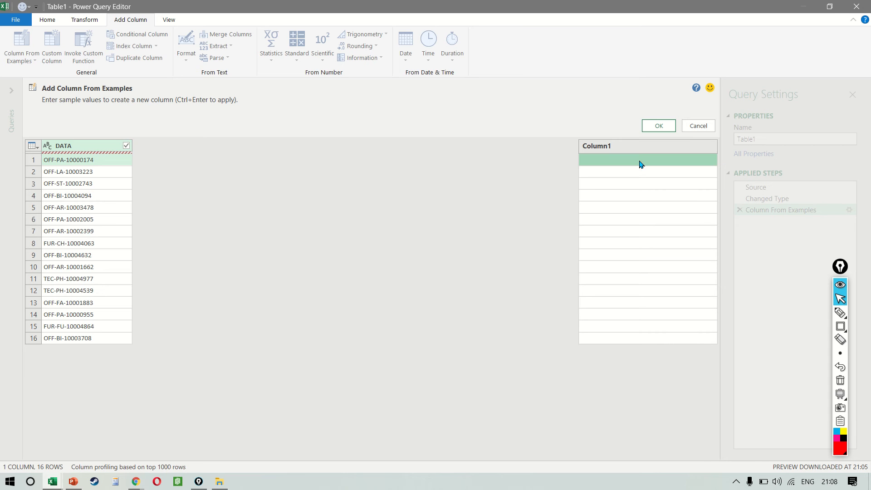
# Enter PA-174-OFF as the sample value for the OFF-PA-10000174 code in row 1
pyautogui.write('PA')
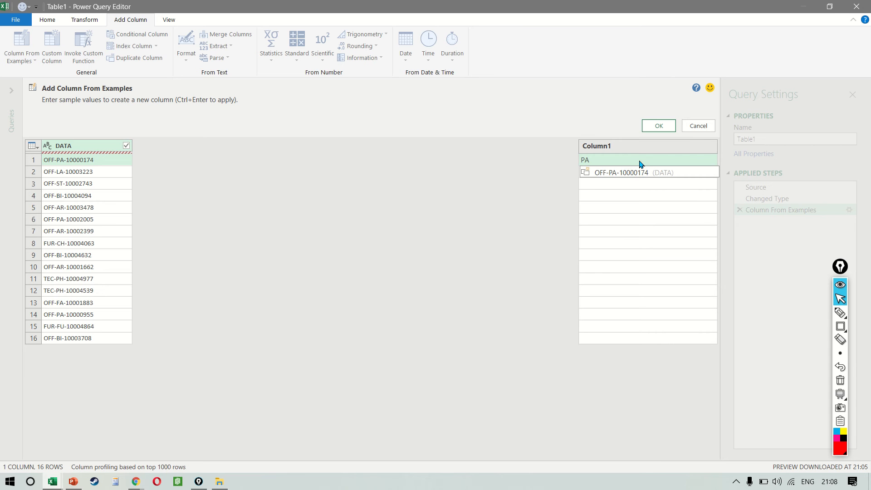
pyautogui.write('-1000')
pyautogui.press('BackSpace')
pyautogui.press('BackSpace')
pyautogui.press('BackSpace')
pyautogui.write('74-')
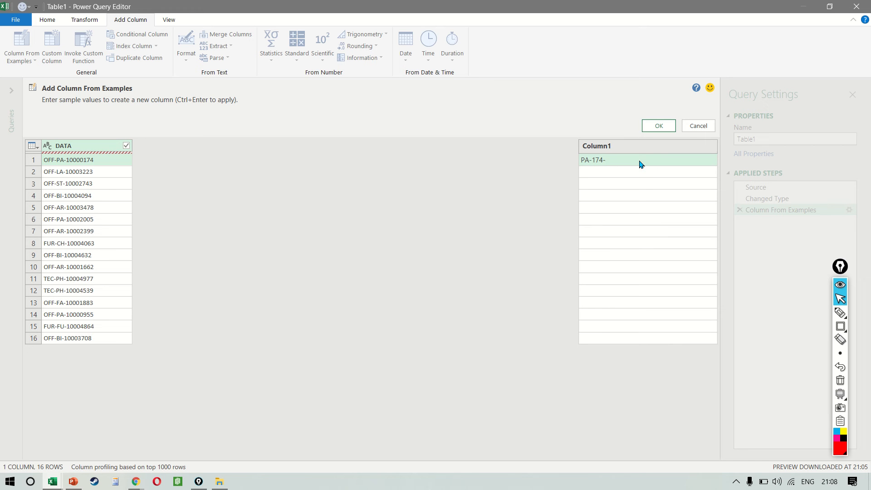
pyautogui.write('OFF')
pyautogui.press('Return')
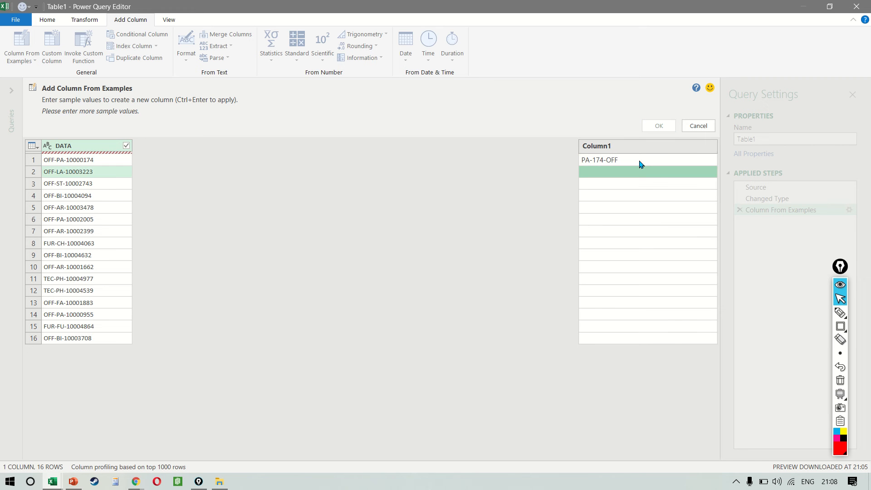
# Enter LA-223-OFF as the sample value for row 2, review the suggestions below and accept the new column
pyautogui.write('LA-')
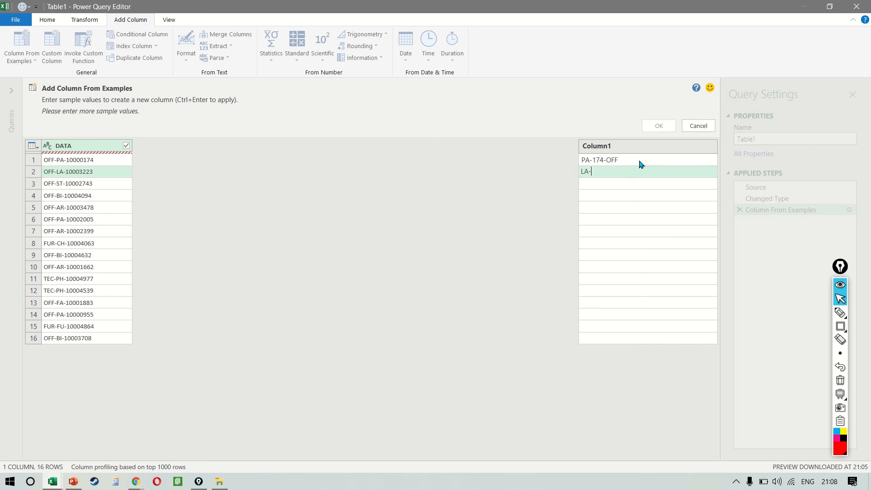
pyautogui.write('223-OFF')
pyautogui.press('Return')
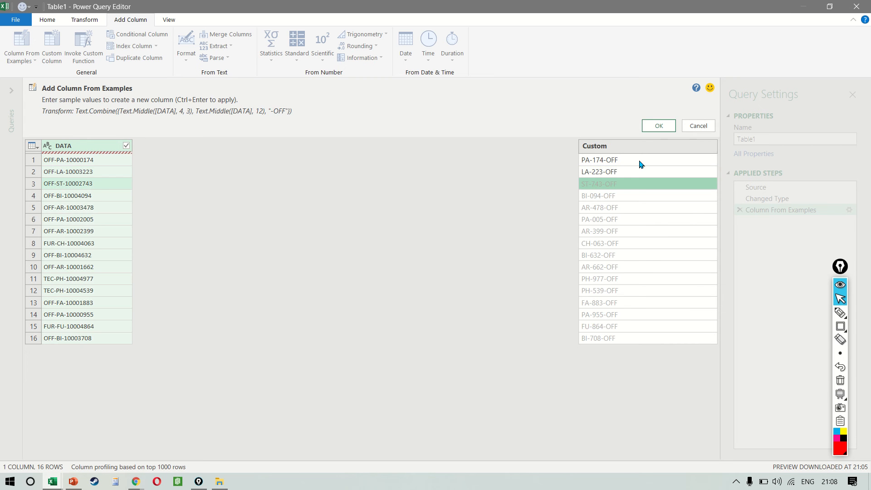
pyautogui.press('Down')
pyautogui.press('Down')
pyautogui.press('Down')
pyautogui.press('Down')
pyautogui.press('Down')
pyautogui.press('Down')
pyautogui.press('Down')
pyautogui.press('Down')
pyautogui.press('Down')
pyautogui.press('Down')
pyautogui.press('Down')
pyautogui.press('Down')
pyautogui.press('Down')
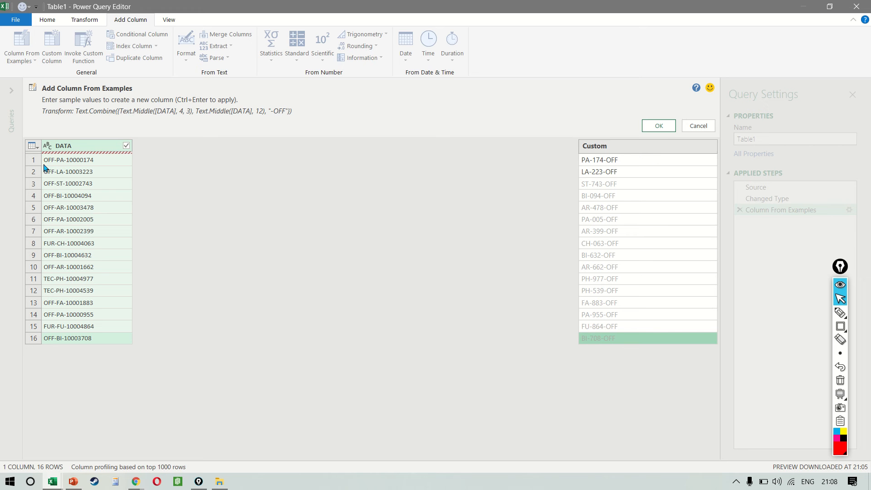
pyautogui.click(661, 127)
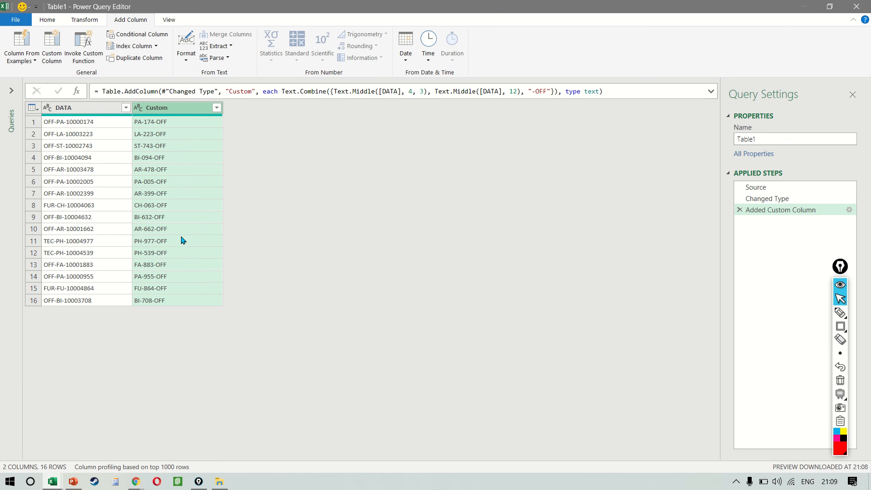
# Remove the Added Custom Column step and restart Column From Examples on the DATA column
pyautogui.click(740, 210)
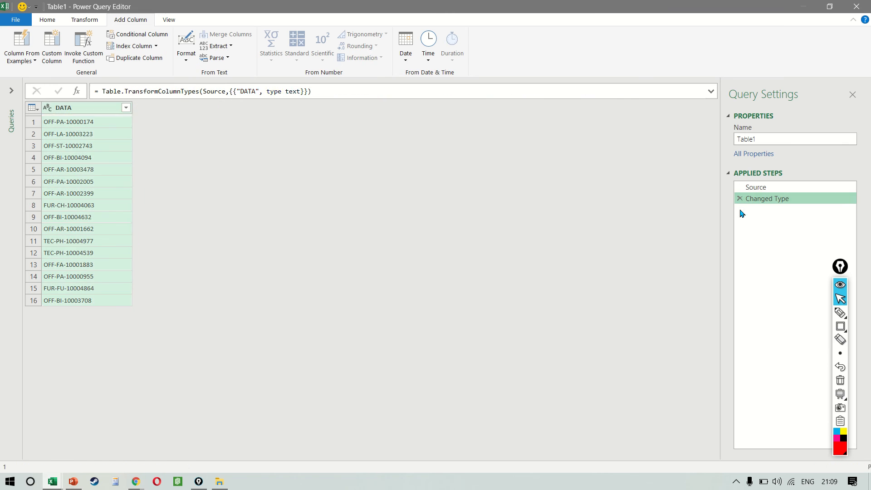
pyautogui.click(22, 41)
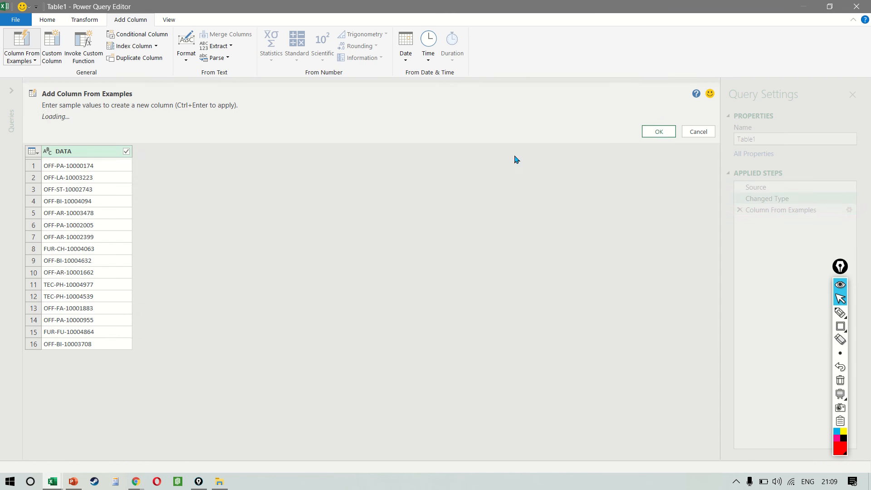
pyautogui.write('PA')
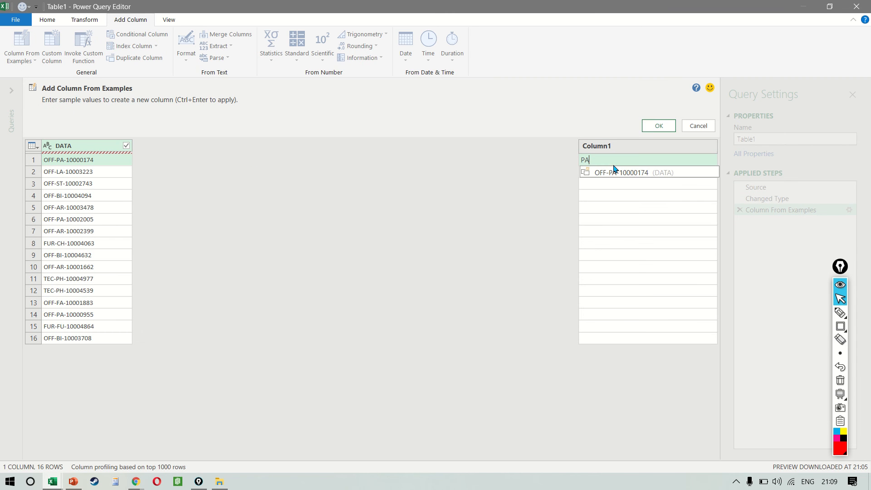
pyautogui.write('-OFF-174')
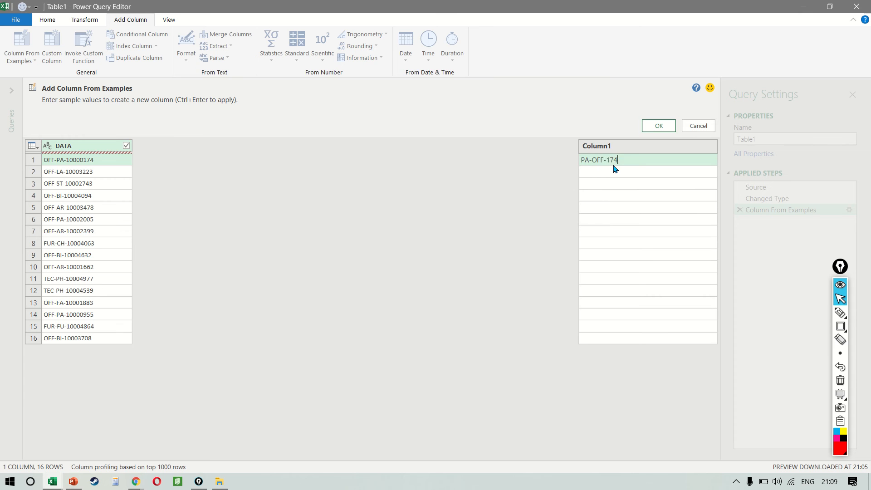
pyautogui.press('Return')
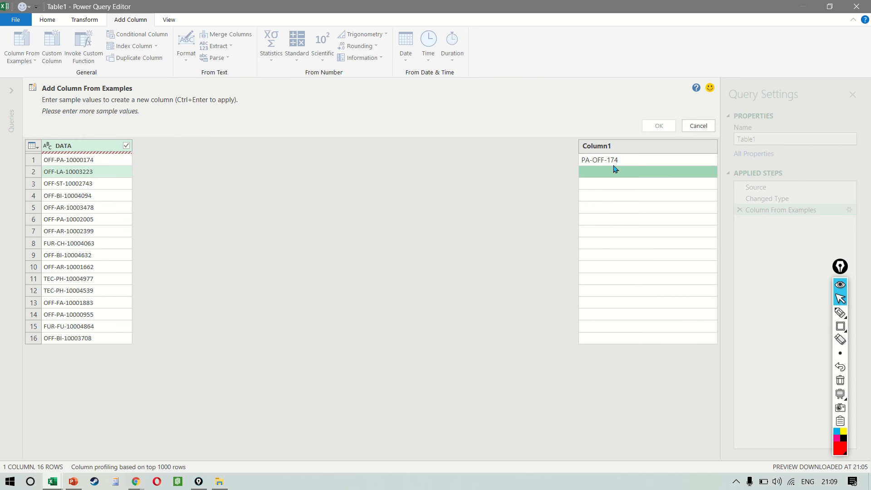
pyautogui.write('LA-')
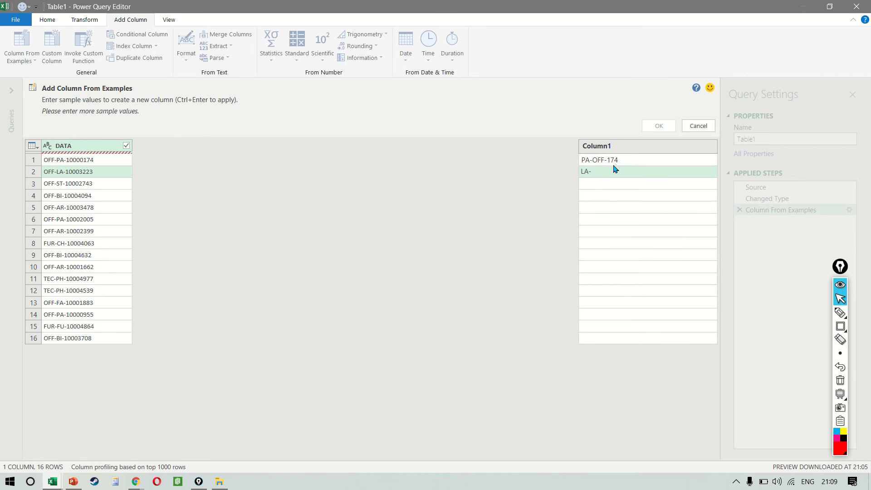
pyautogui.write('223-OF')
pyautogui.press('BackSpace')
pyautogui.press('BackSpace')
pyautogui.press('BackSpace')
pyautogui.press('BackSpace')
pyautogui.press('BackSpace')
pyautogui.press('BackSpace')
pyautogui.press('BackSpace')
pyautogui.press('BackSpace')
pyautogui.click(660, 161)
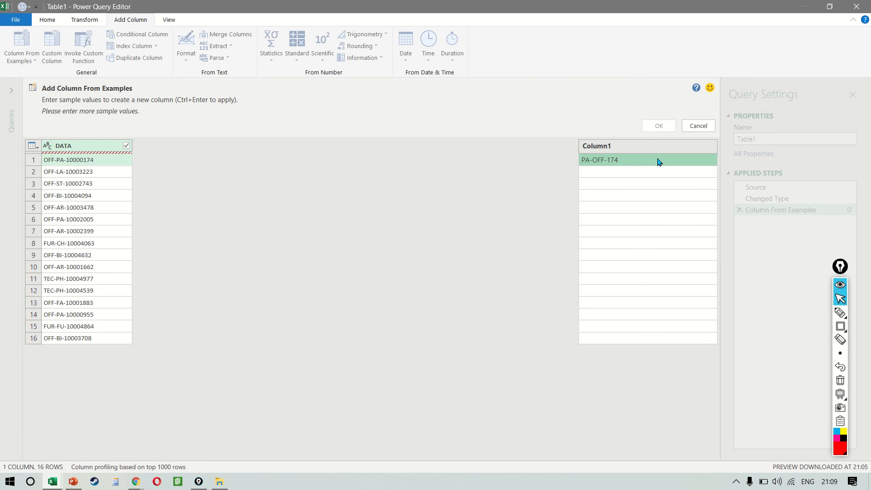
# Enter PA-174-OFF and LA-223-OFF as the sample values for rows 1 and 2
pyautogui.write('PA')
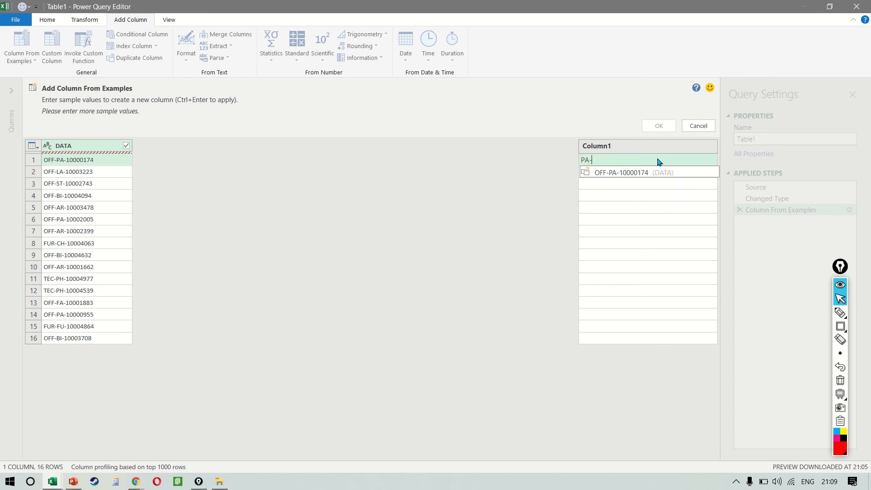
pyautogui.write('-174-OFF')
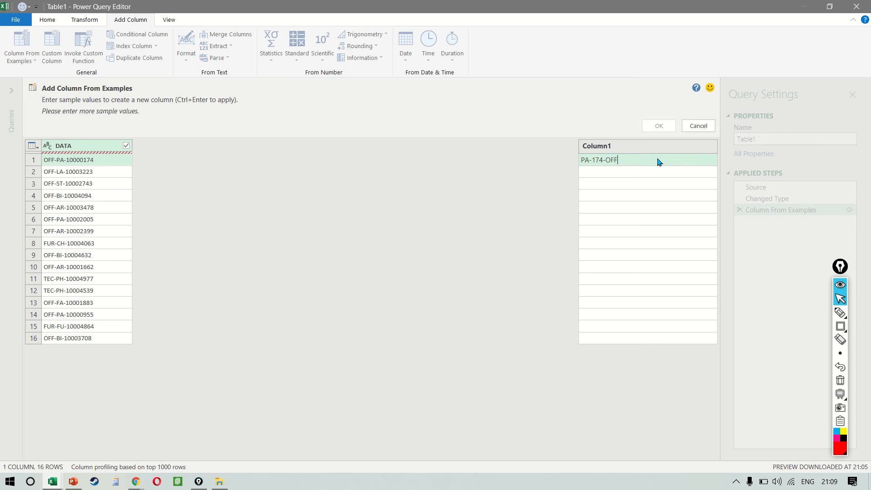
pyautogui.press('Return')
pyautogui.write('LA-')
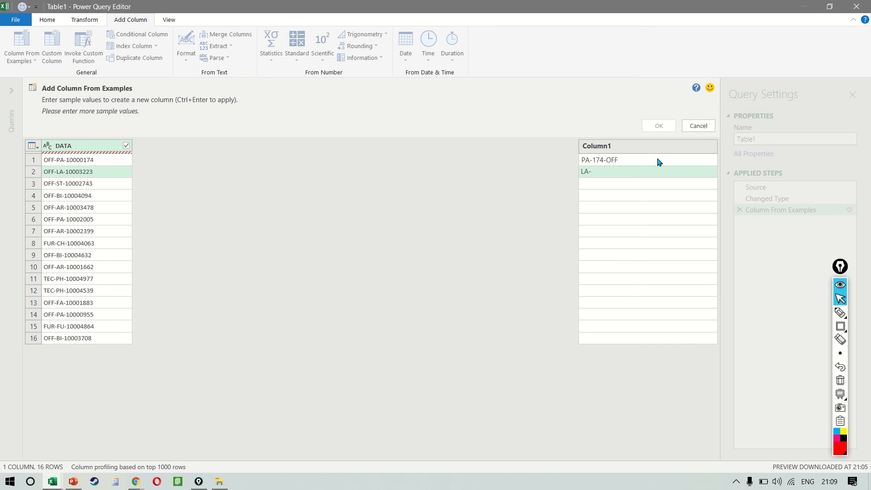
pyautogui.write('223-OFF')
pyautogui.press('Return')
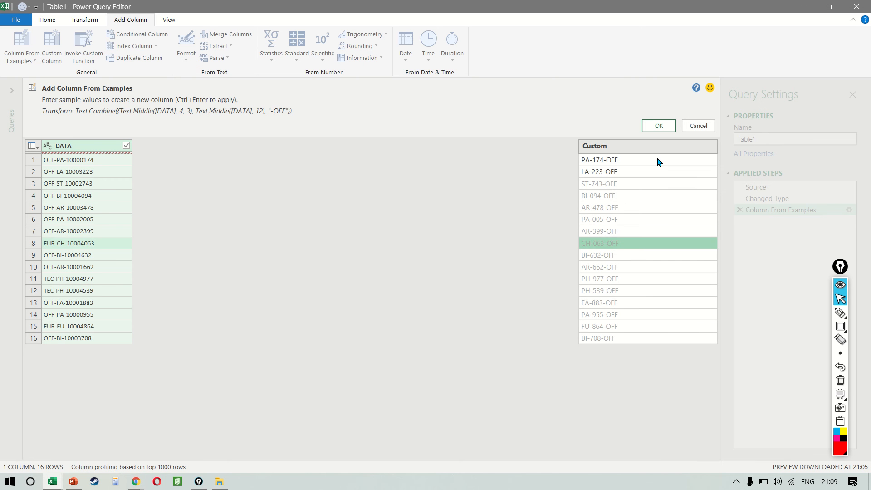
# Enter CH-063-FUR as the sample value for the FUR-CH-10004063 code in row 8 and accept the column
pyautogui.write('CH-')
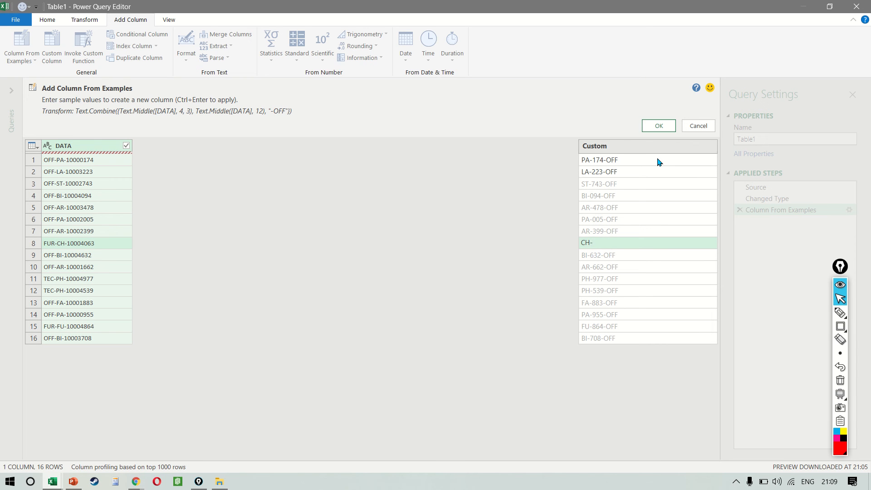
pyautogui.write('063-FUR')
pyautogui.press('Return')
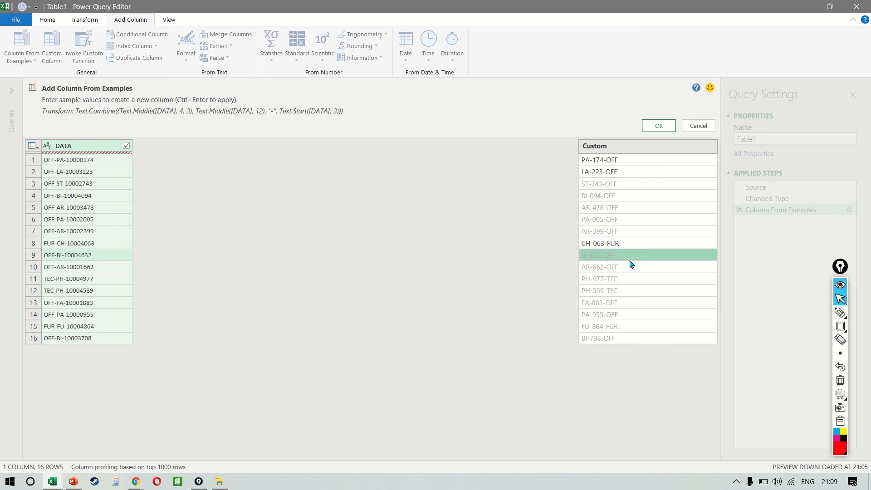
pyautogui.click(659, 126)
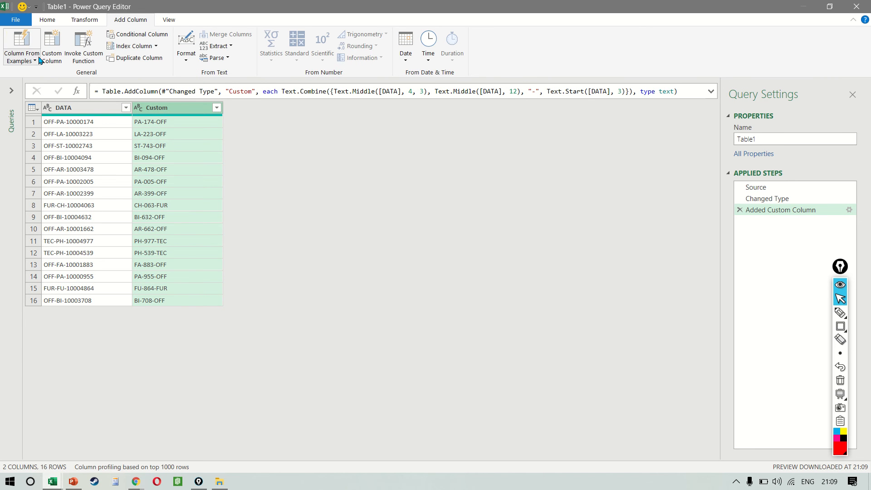
# Close the query editor and load the Table1 query with its Custom column into the workbook
pyautogui.click(26, 43)
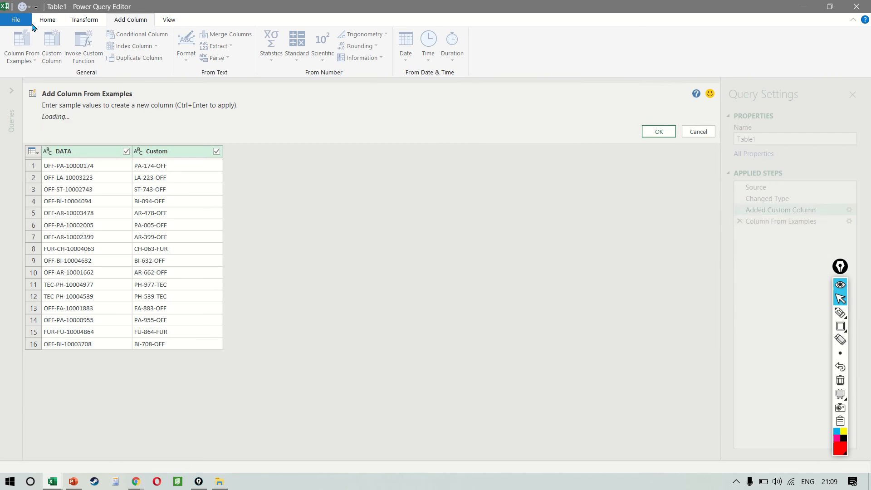
pyautogui.click(699, 126)
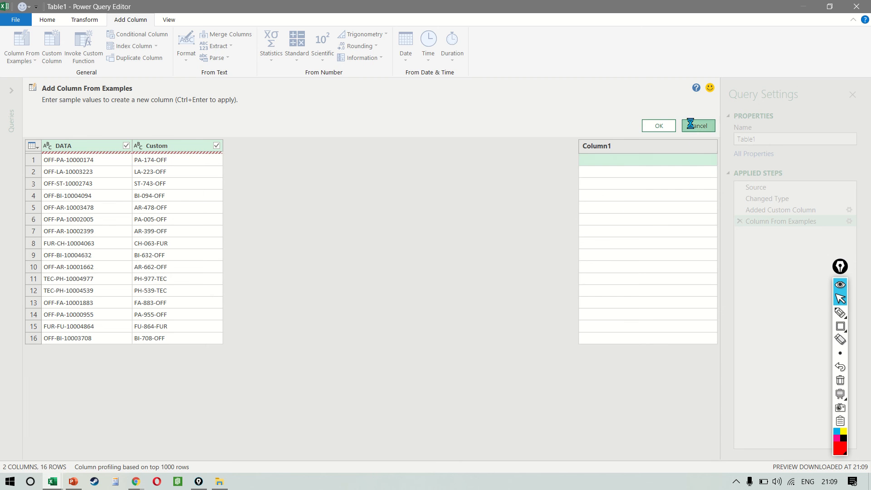
pyautogui.click(47, 20)
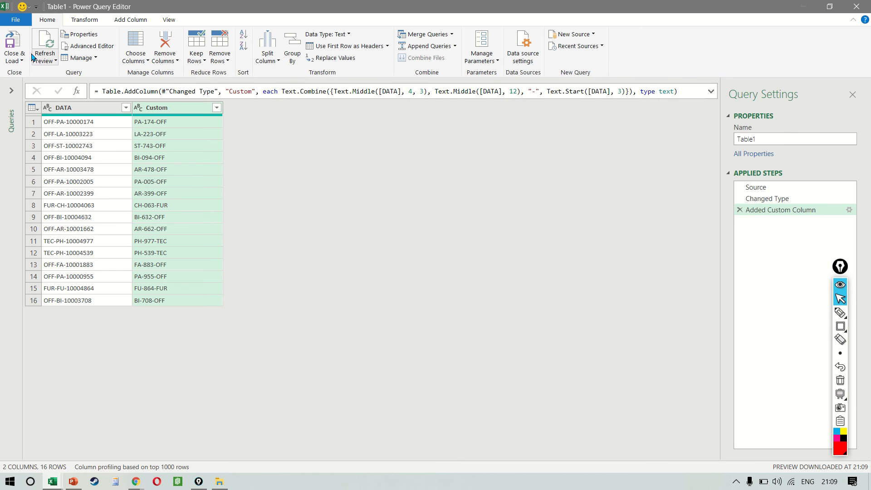
pyautogui.click(14, 57)
pyautogui.click(26, 73)
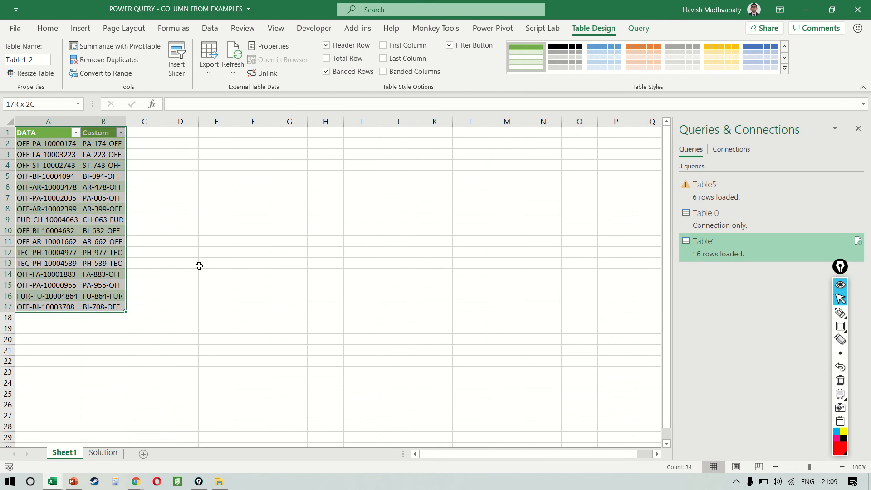
# Copy the loaded query table from Sheet1 and paste it at D5 on the Solution sheet
pyautogui.hotkey('ctrl', 'c')
pyautogui.hotkey('ctrl', 'pagedown')
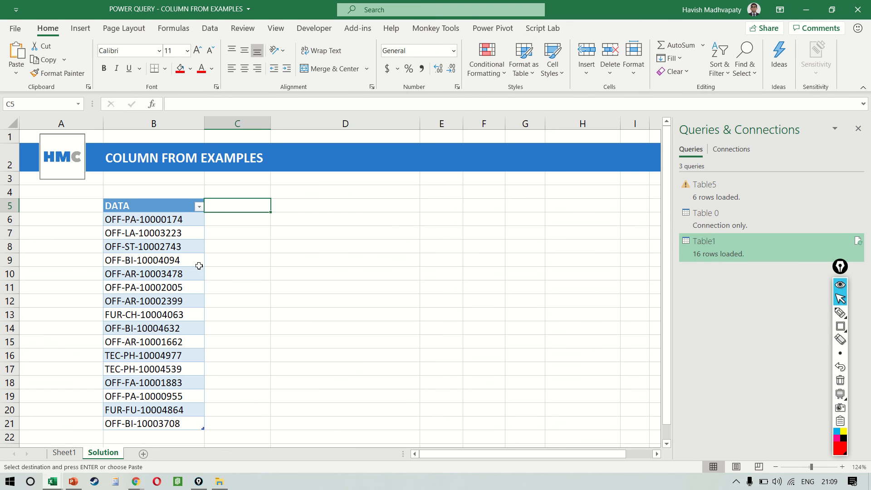
pyautogui.press('Right')
pyautogui.hotkey('ctrl', 'v')
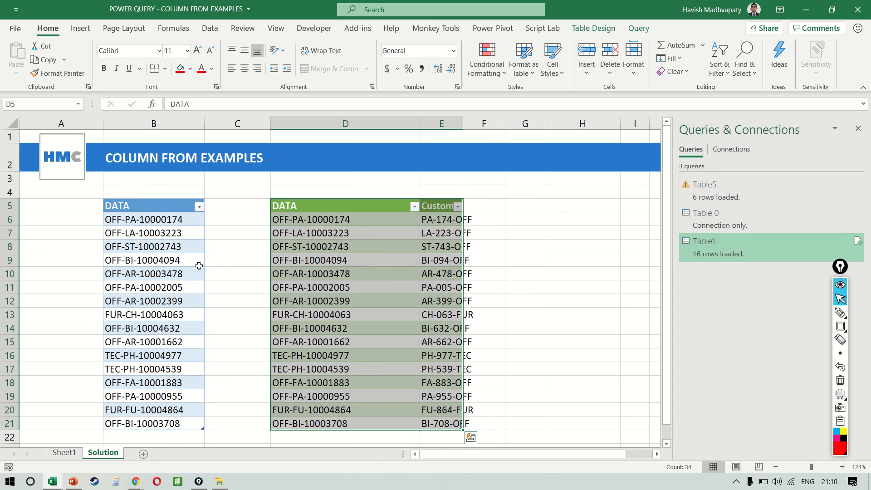
# Autofit the pasted table's columns, then widen columns E and D slightly
pyautogui.hotkey('alt', 'h')
pyautogui.press('o')
pyautogui.press('i')
pyautogui.press('Left')
pyautogui.press('Left')
pyautogui.press('Down')
pyautogui.scroll(-1, 199, 266)
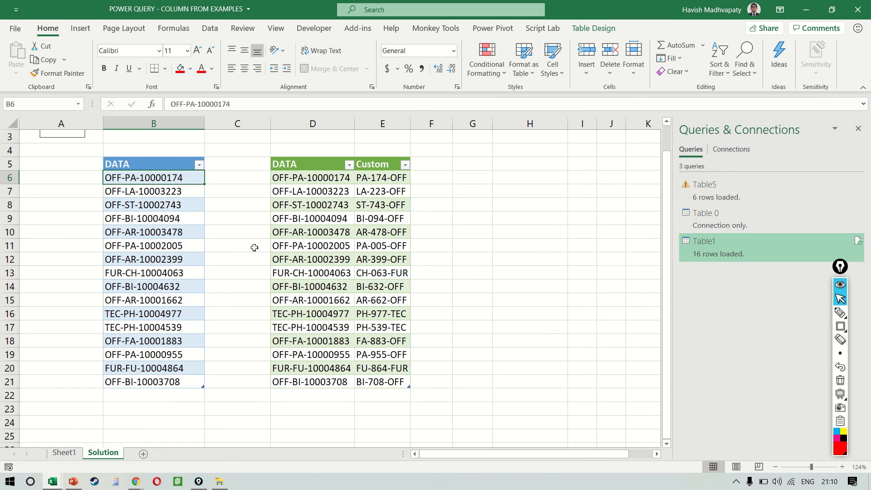
pyautogui.moveTo(414, 118); pyautogui.dragTo(444, 121)
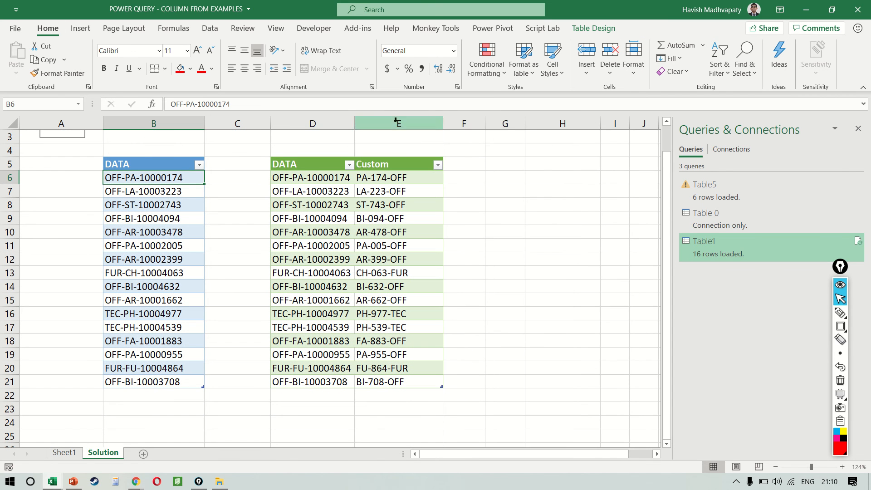
pyautogui.moveTo(352, 120); pyautogui.dragTo(376, 121)
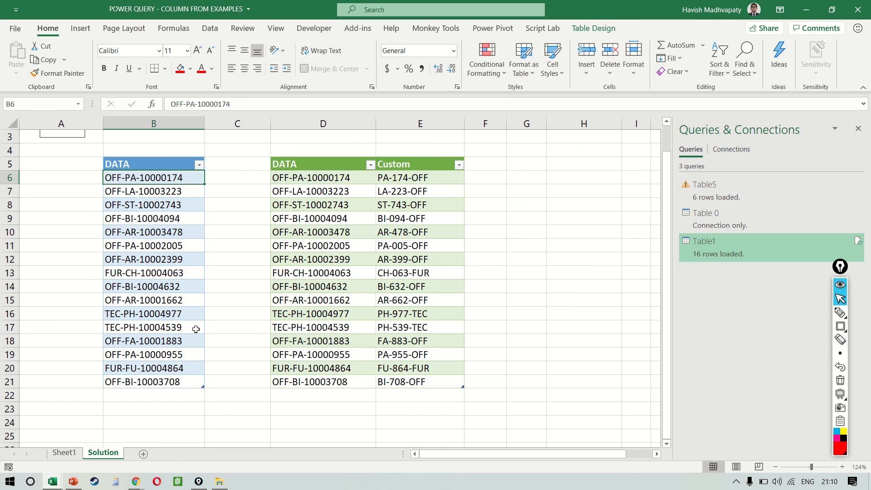
# Extend the original DATA table by filling its last code, OFF-BI-10003708, down into B22 and B23
pyautogui.click(182, 370)
pyautogui.press('Down')
pyautogui.press('Down')
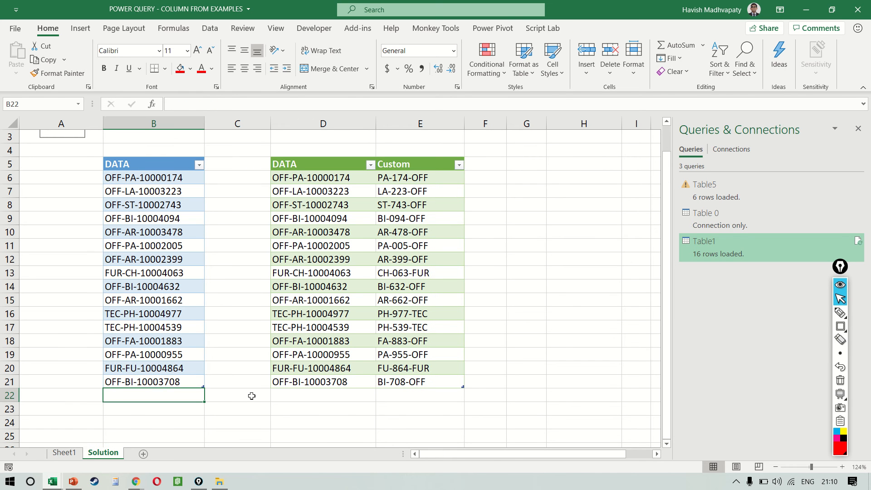
pyautogui.hotkey('ctrl', 'd')
pyautogui.press('Down')
pyautogui.hotkey('ctrl', 'd')
# Change the code in B22 to OFF-BI-10003123
pyautogui.press('Up')
pyautogui.press('F2')
pyautogui.press('BackSpace')
pyautogui.press('BackSpace')
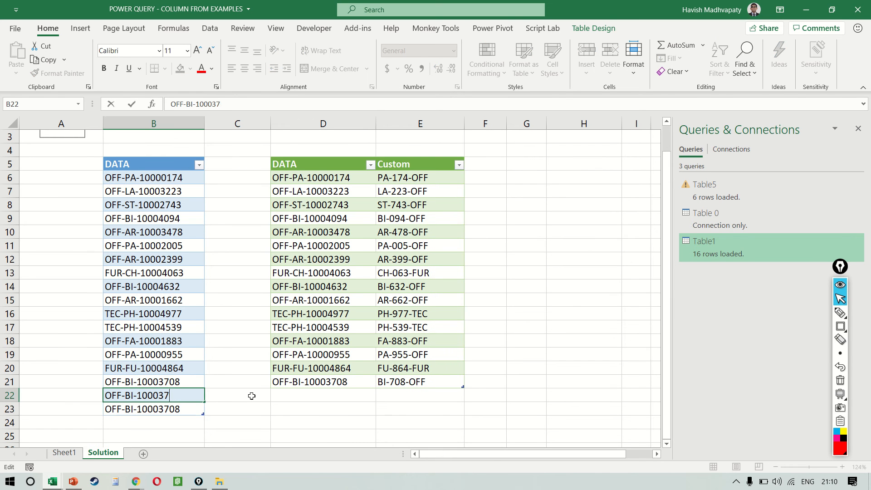
pyautogui.write('123')
pyautogui.press('Return')
# Change the code in B23 of the original DATA table to OFF-AS-10003999
pyautogui.press('F2')
pyautogui.press('Left')
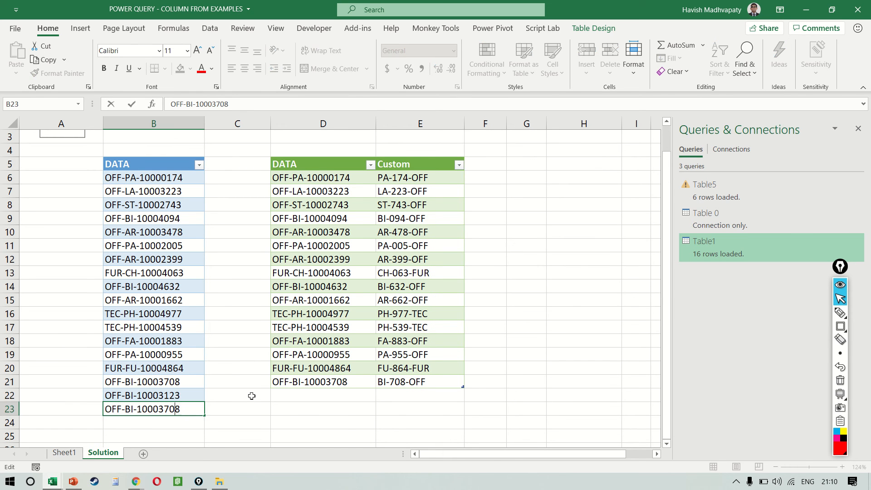
pyautogui.press('BackSpace')
pyautogui.press('BackSpace')
pyautogui.write('ASD')
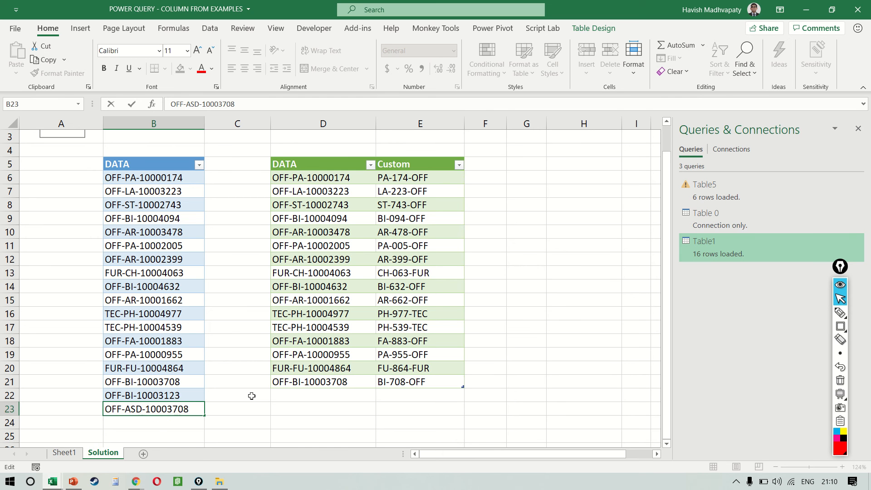
pyautogui.press('BackSpace')
pyautogui.press('End')
pyautogui.press('BackSpace')
pyautogui.press('BackSpace')
pyautogui.press('BackSpace')
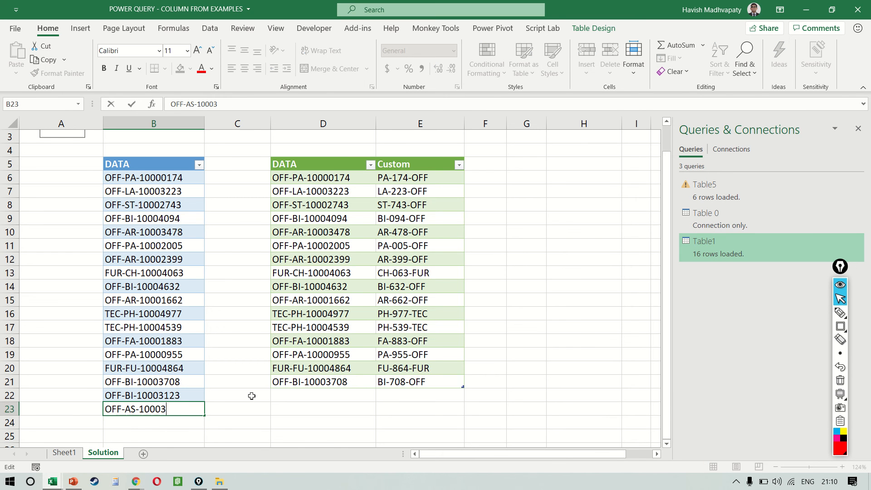
pyautogui.write('999')
pyautogui.press('Return')
# Refresh the green query table and select the Custom results for the two added codes, E22:E23
pyautogui.rightClick(353, 325)
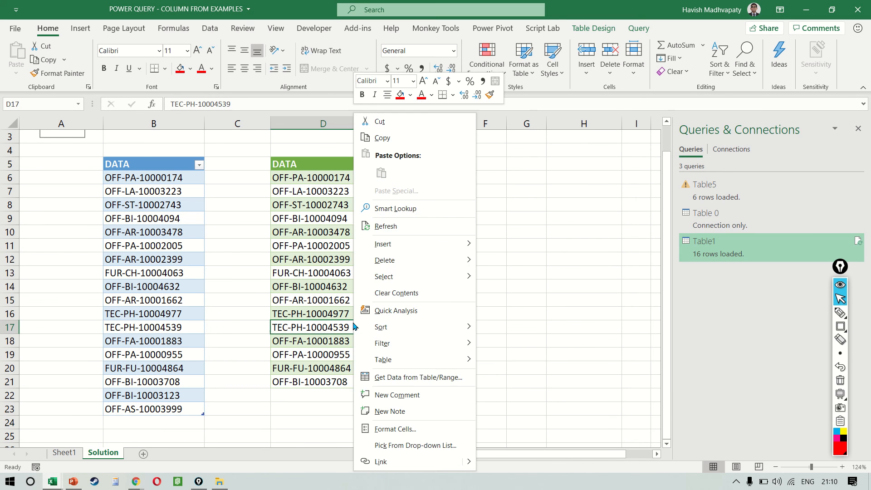
pyautogui.click(386, 226)
pyautogui.click(402, 414)
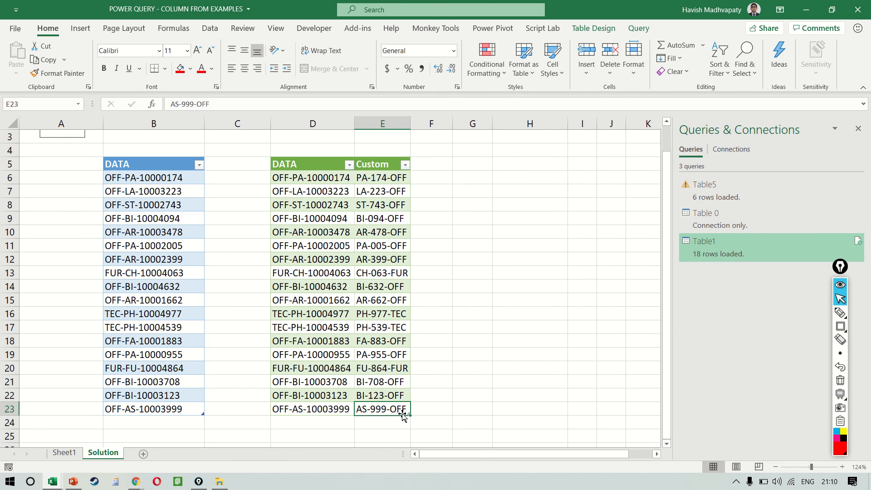
pyautogui.hotkey('shift', 'Up')
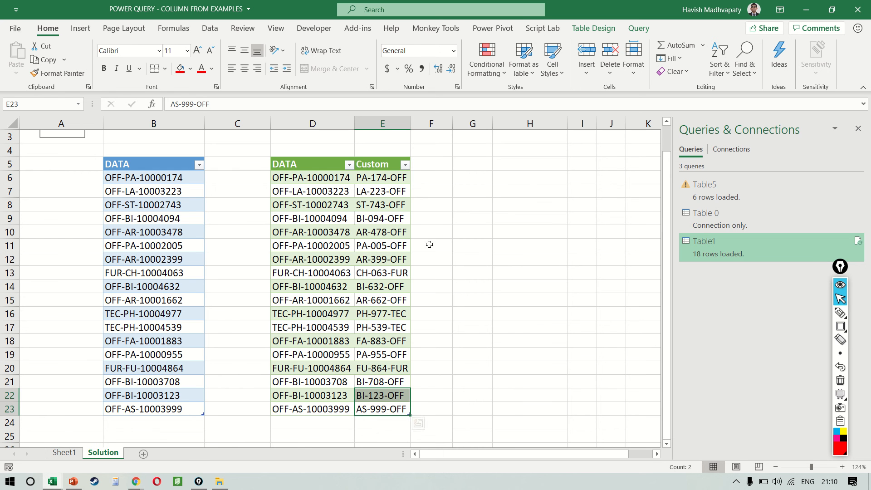
# Enter the heading DATES in cell H5, beside the two code tables
pyautogui.click(510, 178)
pyautogui.hscroll(2, 509, 177)
pyautogui.press('Up')
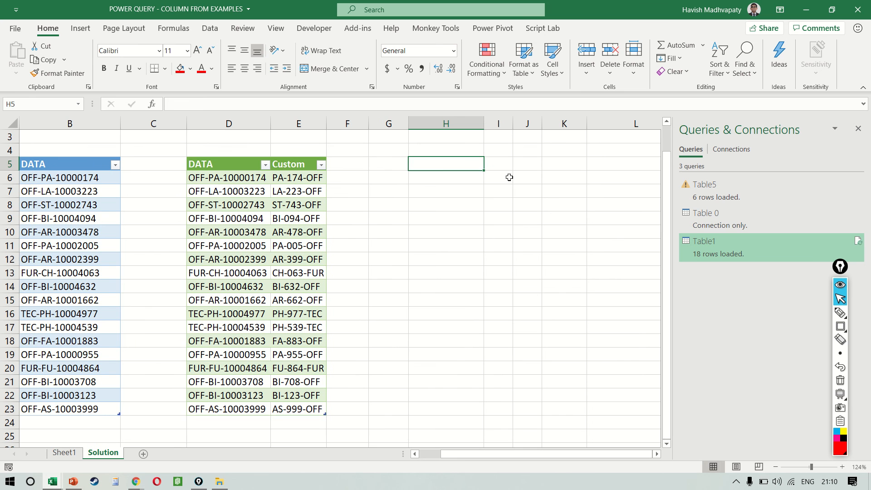
pyautogui.write('DATES')
pyautogui.press('Return')
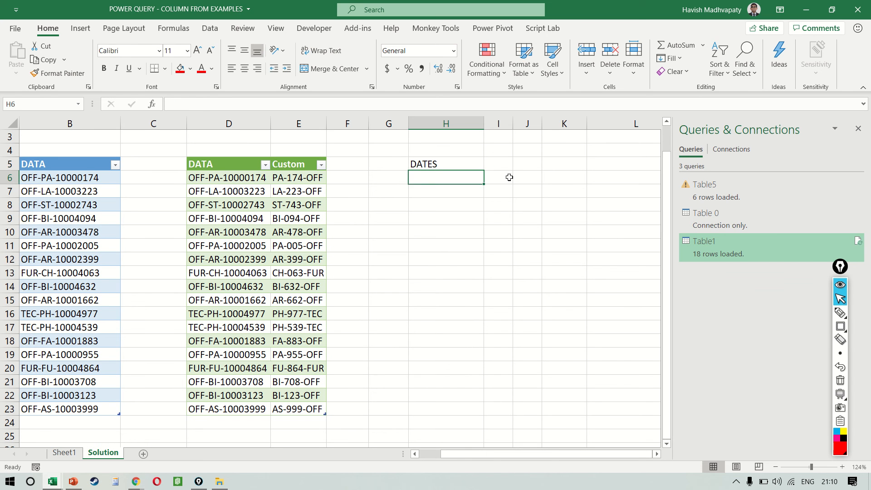
pyautogui.hotkey('shift', 'Down')
pyautogui.hotkey('shift', 'Down')
pyautogui.hotkey('shift', 'Down')
pyautogui.hotkey('shift', 'Down')
pyautogui.hotkey('shift', 'Down')
pyautogui.hotkey('shift', 'Down')
pyautogui.write('=RAND')
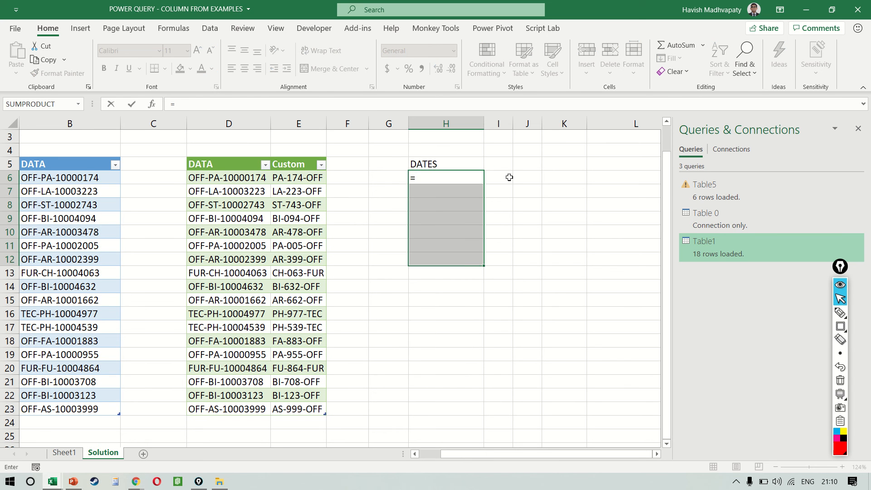
pyautogui.press('Down')
pyautogui.press('Down')
pyautogui.press('Tab')
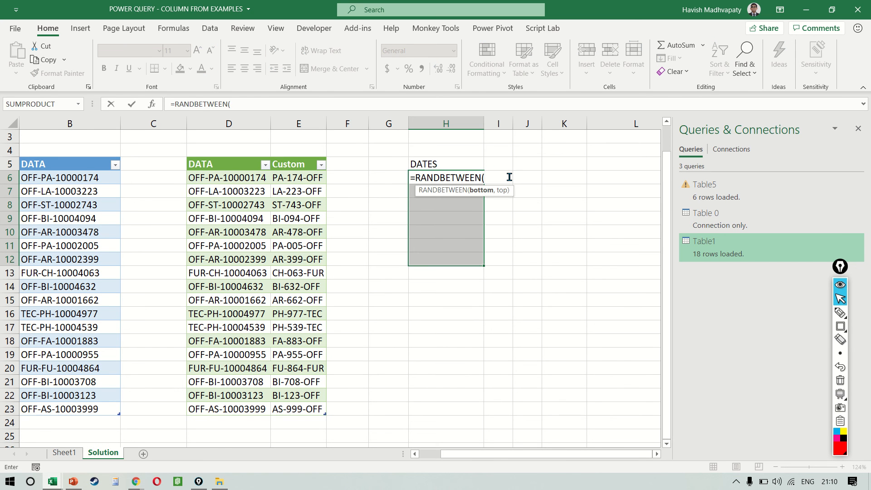
pyautogui.press('Escape')
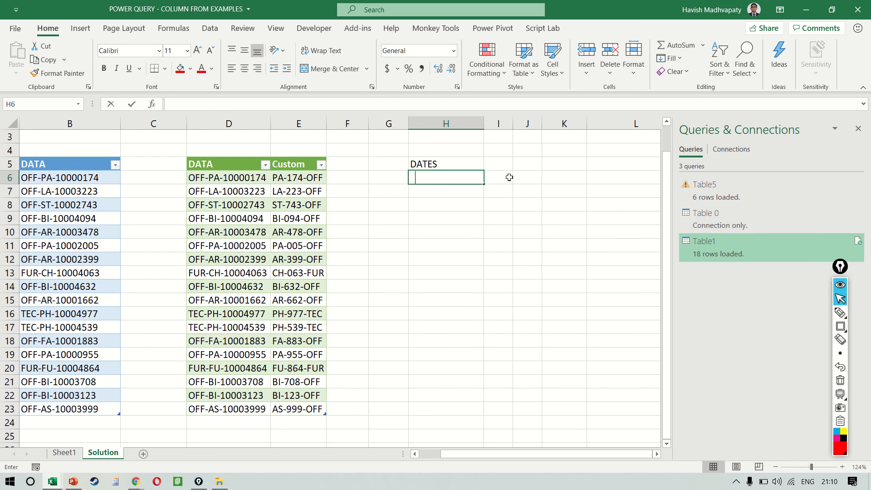
# Enter =TODAY() in H6 and apply the Number format to display its date serial number
pyautogui.write('=TODAY()')
pyautogui.press('Return')
pyautogui.press('Up')
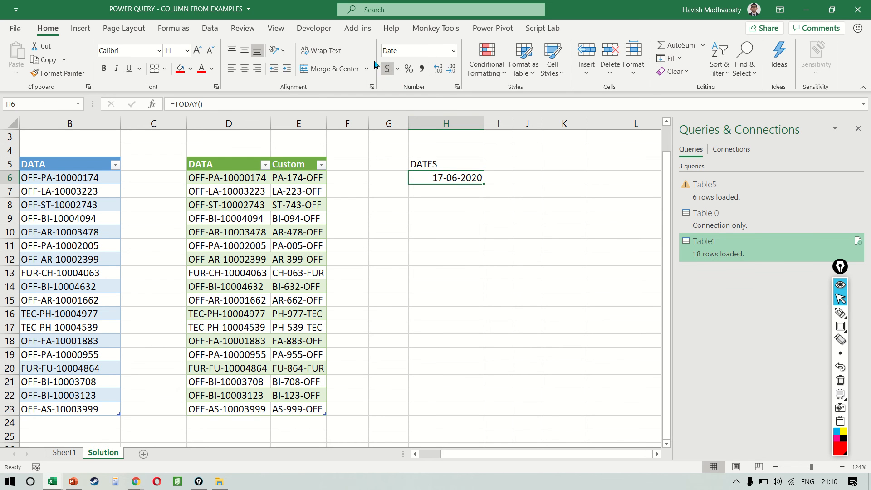
pyautogui.click(453, 50)
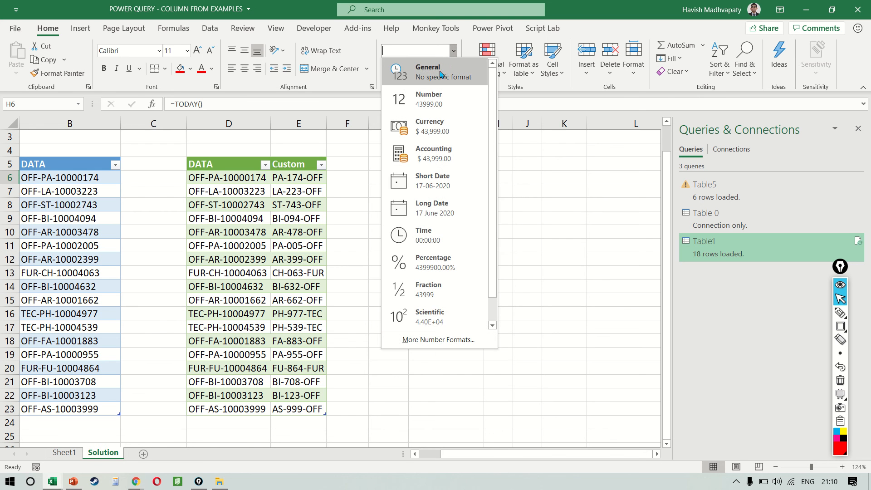
pyautogui.click(438, 99)
pyautogui.press('Return')
pyautogui.press('Up')
# Fill H6:H12 with the formula =RANDBETWEEN(43500,44500)
pyautogui.hotkey('shift', 'Down')
pyautogui.hotkey('shift', 'Down')
pyautogui.hotkey('shift', 'Down')
pyautogui.hotkey('shift', 'Down')
pyautogui.hotkey('shift', 'Down')
pyautogui.hotkey('shift', 'Down')
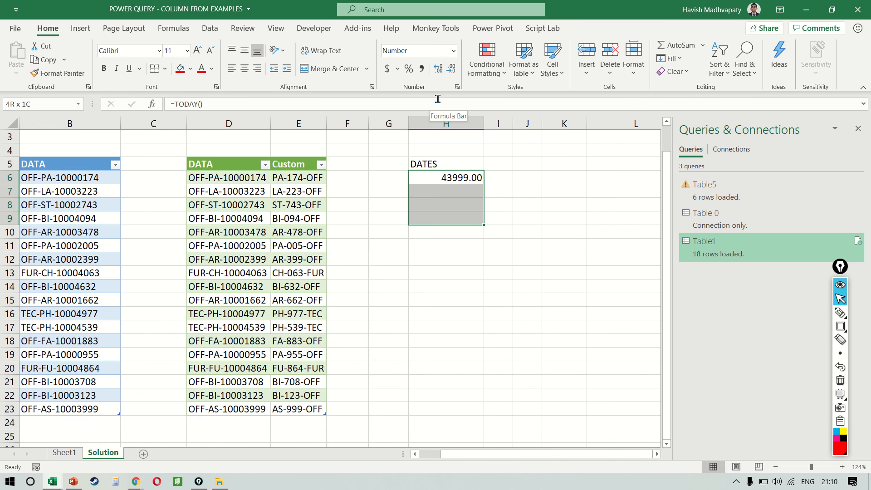
pyautogui.write('=RAND')
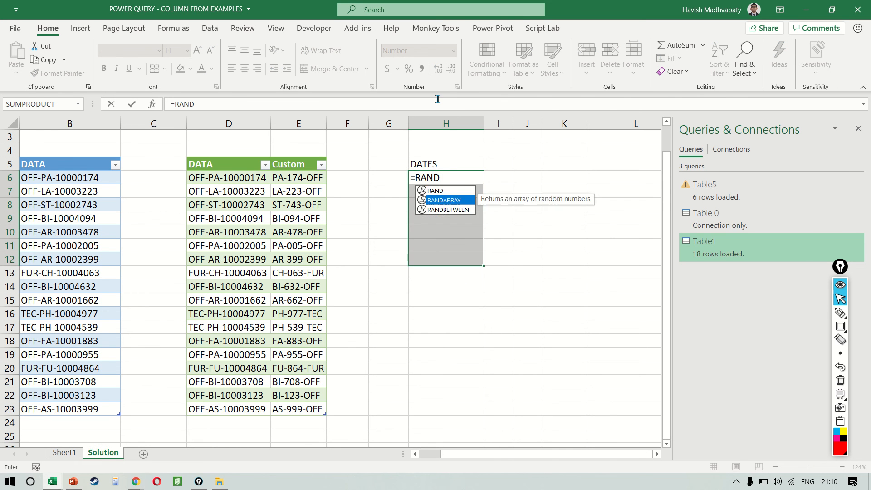
pyautogui.write('BETWEEN(43500')
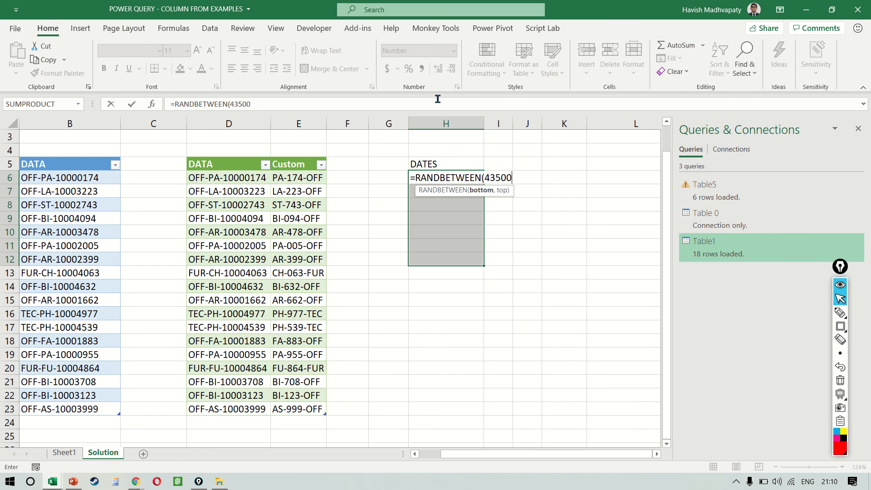
pyautogui.write(',44500)')
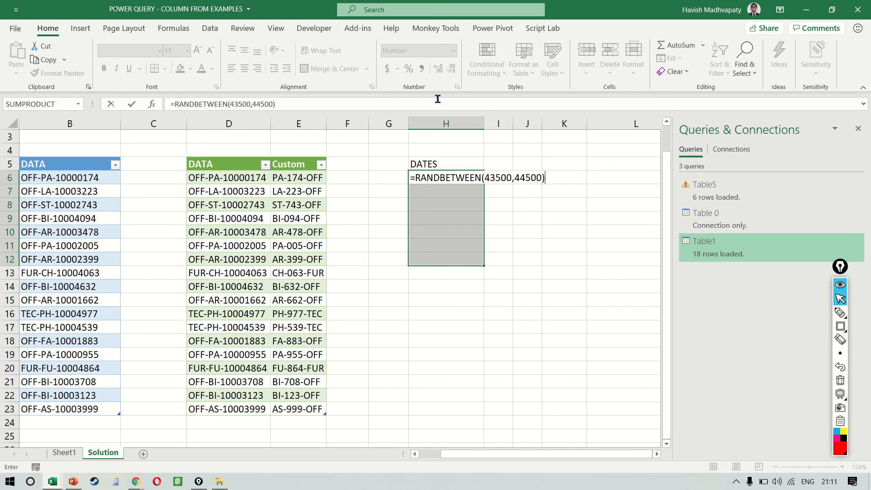
pyautogui.hotkey('ctrl', 'Return')
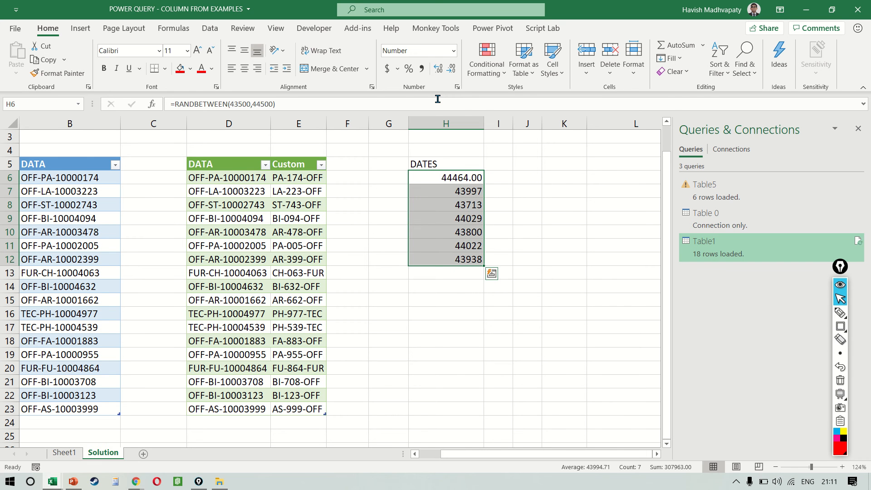
# Format H6:H12 as Short Date and replace the random formulas with pasted values
pyautogui.click(454, 52)
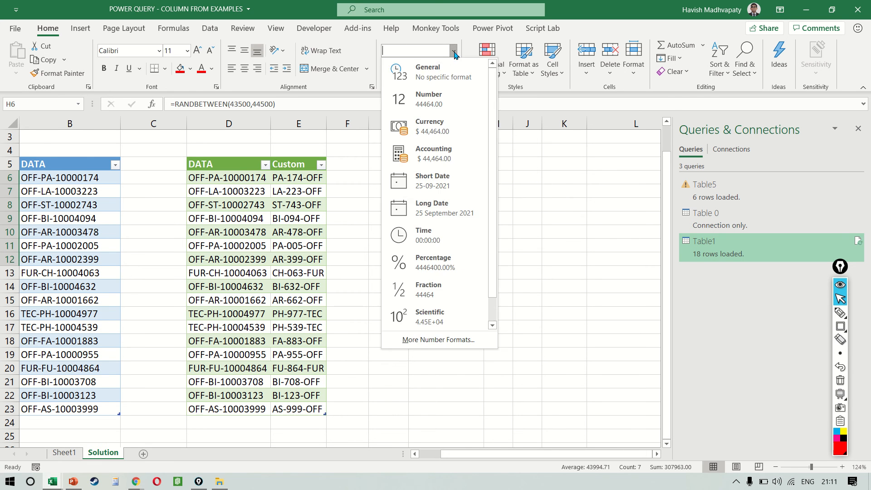
pyautogui.click(434, 192)
pyautogui.hotkey('ctrl', 'c')
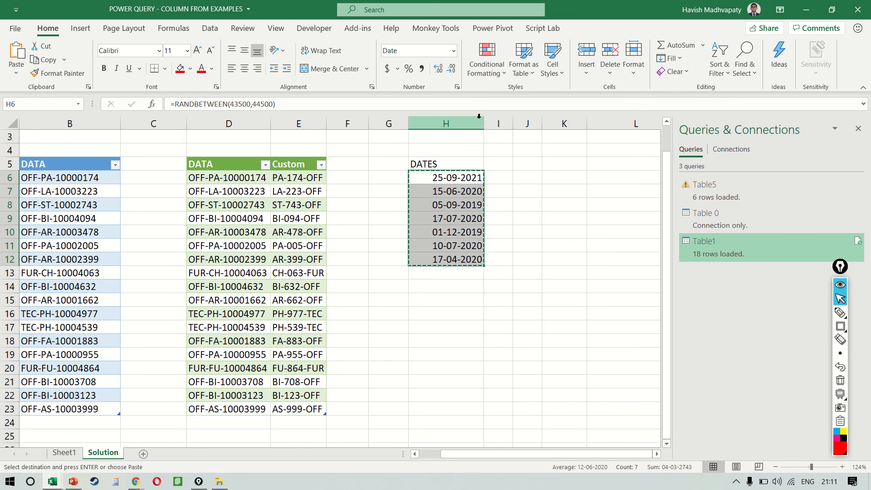
pyautogui.hotkey('ctrl', 'alt', 'v')
pyautogui.press('v')
pyautogui.press('Return')
pyautogui.press('Escape')
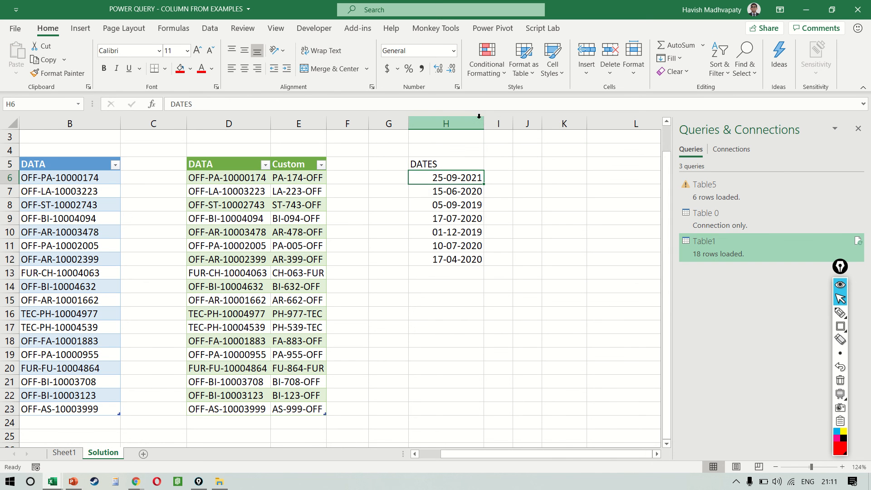
# Convert the DATES range H5:H12, including its header, into a table
pyautogui.hotkey('ctrl', 'shift', 'Down')
pyautogui.press('Up')
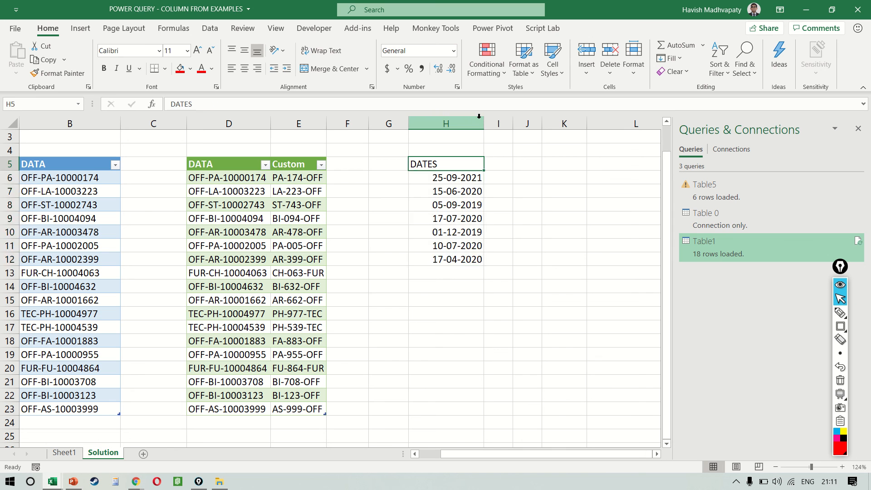
pyautogui.hotkey('ctrl', 'shift', 'Down')
pyautogui.hotkey('ctrl', 't')
pyautogui.press('Return')
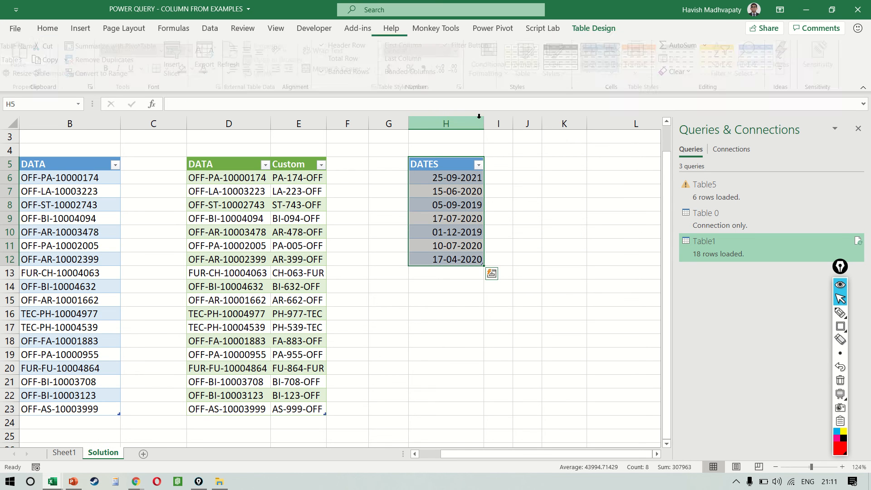
# Load the DATES table into the Power Query Editor and set its column type to Date, replacing the current conversion
pyautogui.click(47, 28)
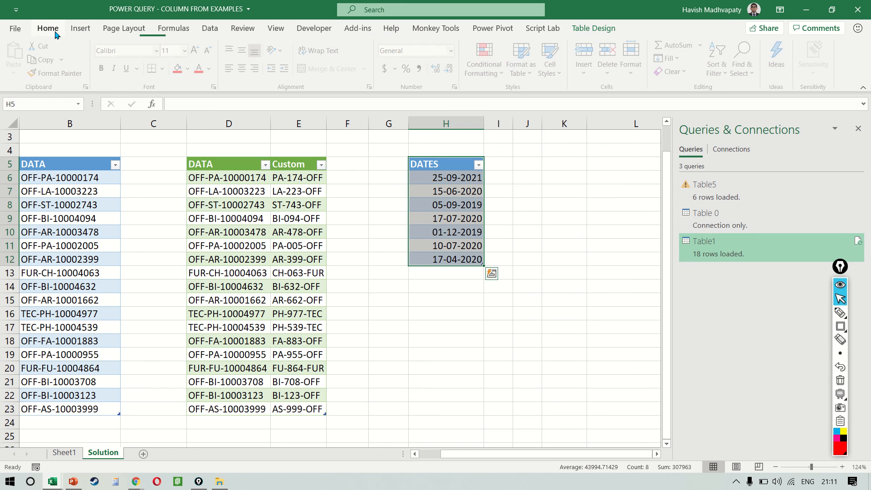
pyautogui.click(210, 28)
pyautogui.click(84, 76)
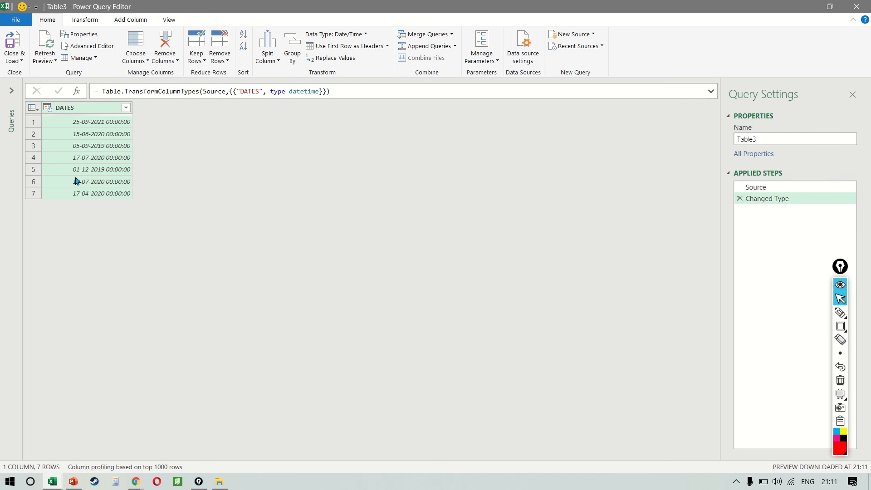
pyautogui.click(49, 110)
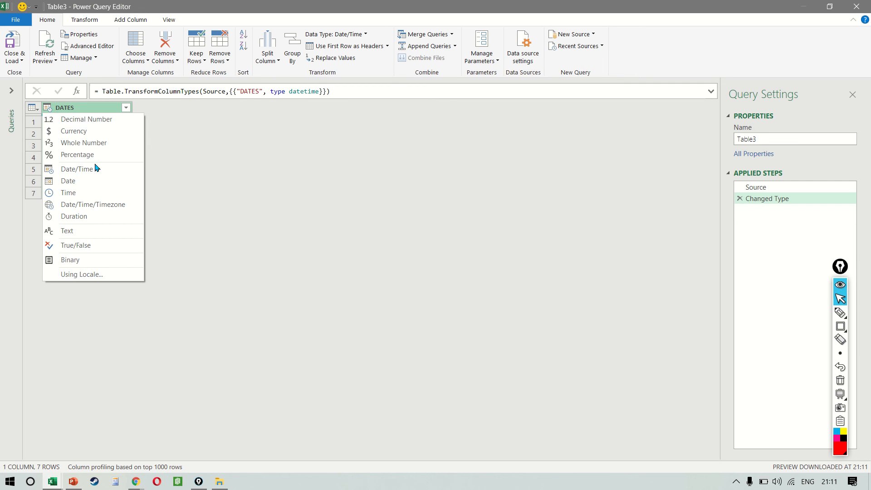
pyautogui.click(85, 183)
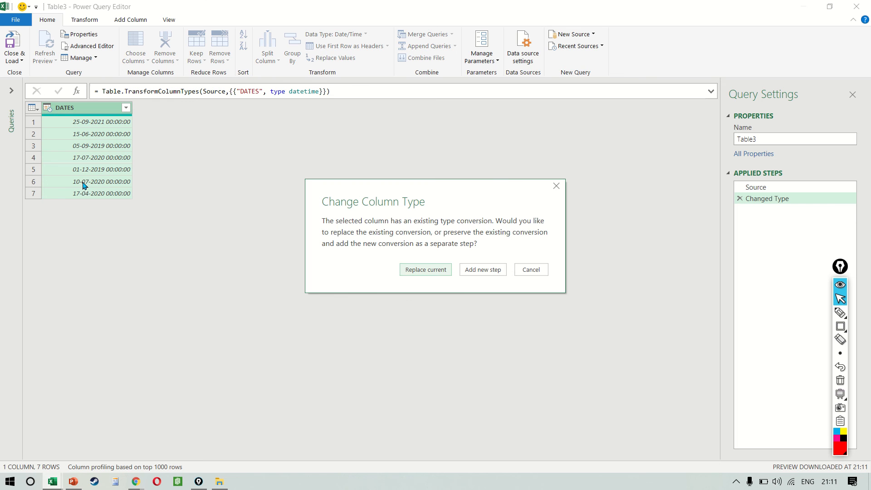
pyautogui.click(414, 271)
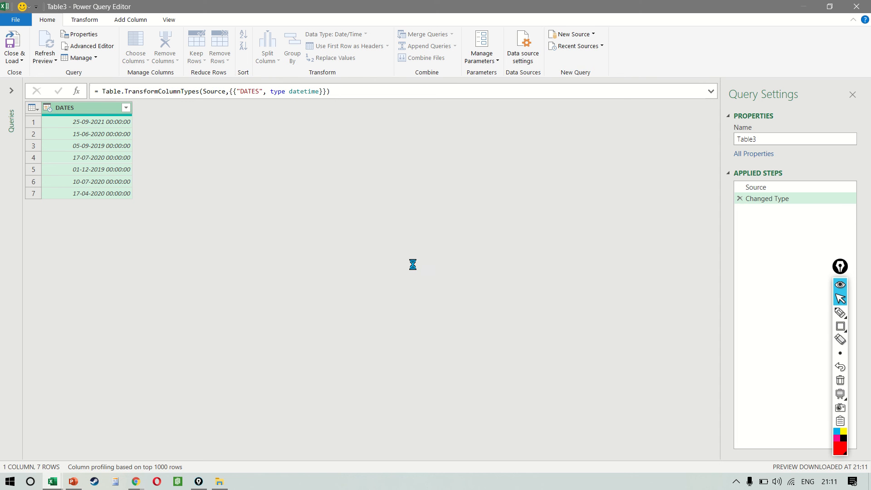
# Try extracting the year from DATES with Column From Examples, using 2021 as the first sample, and underline the suggested transform formula
pyautogui.click(132, 21)
pyautogui.click(22, 40)
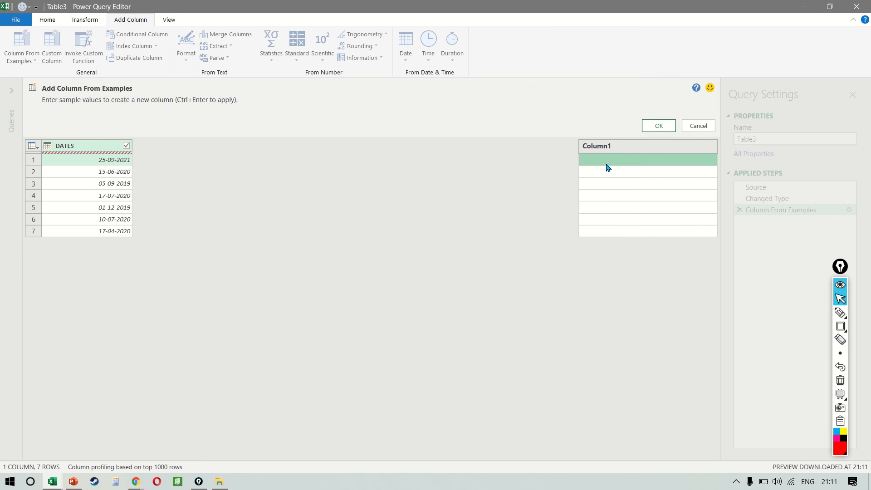
pyautogui.write('2021')
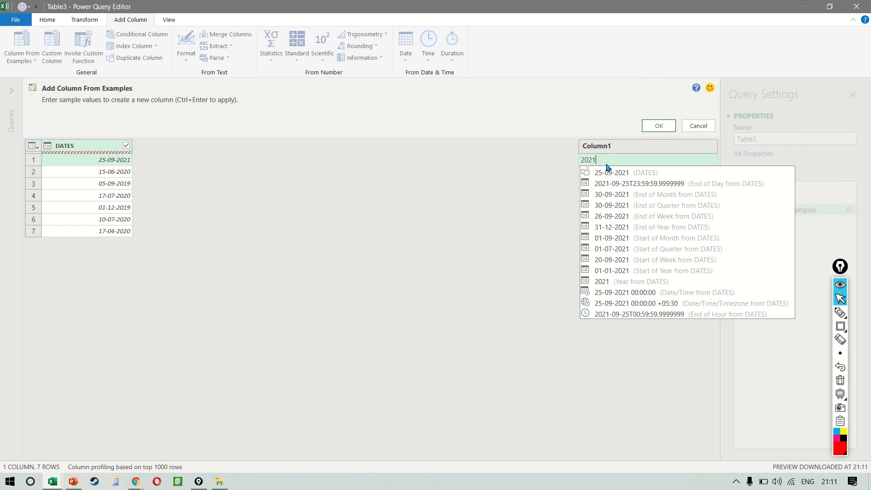
pyautogui.press('Return')
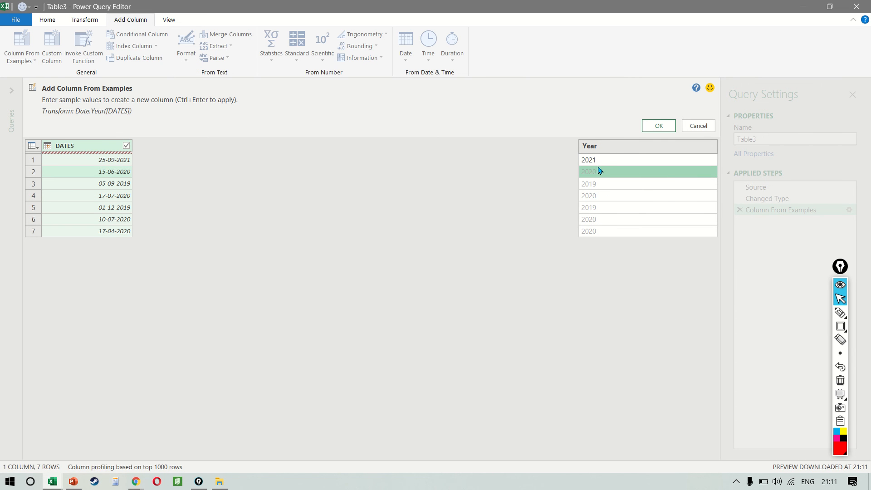
pyautogui.hotkey('ctrl', 'shift', '9')
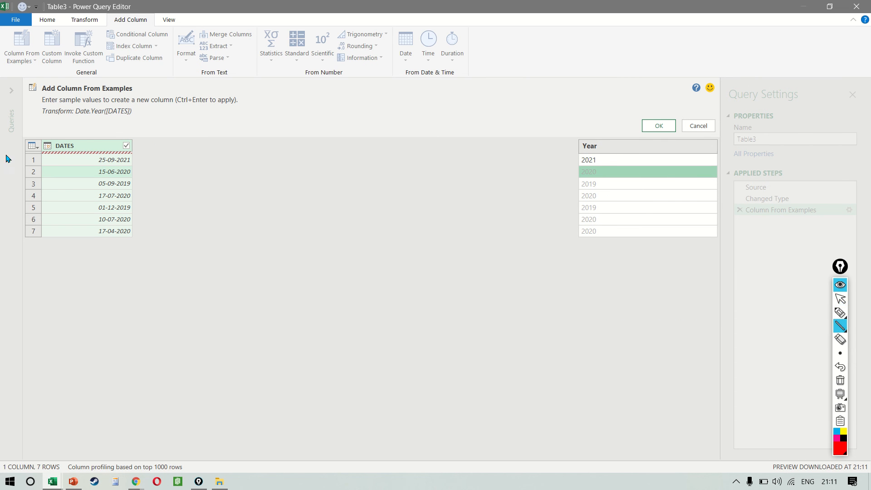
pyautogui.moveTo(77, 120); pyautogui.dragTo(145, 120)
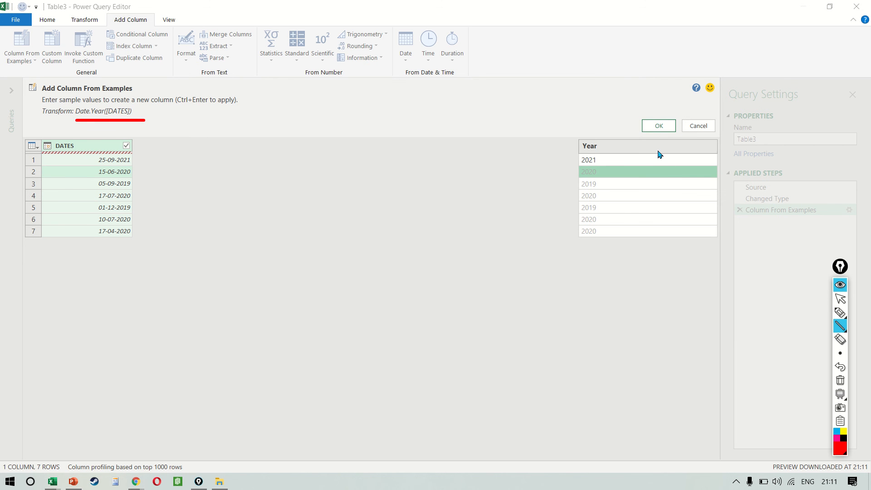
pyautogui.hotkey('ctrl', 'shift', '7')
pyautogui.hotkey('ctrl', 'shift', '1')
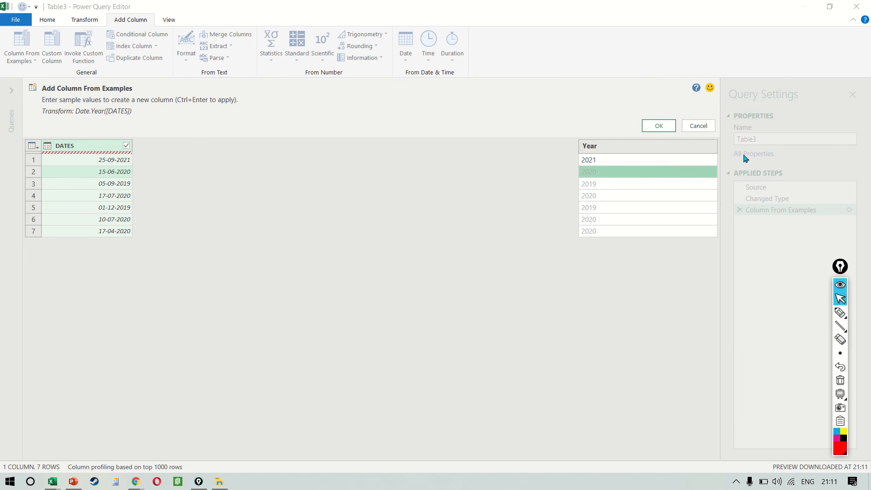
pyautogui.click(699, 126)
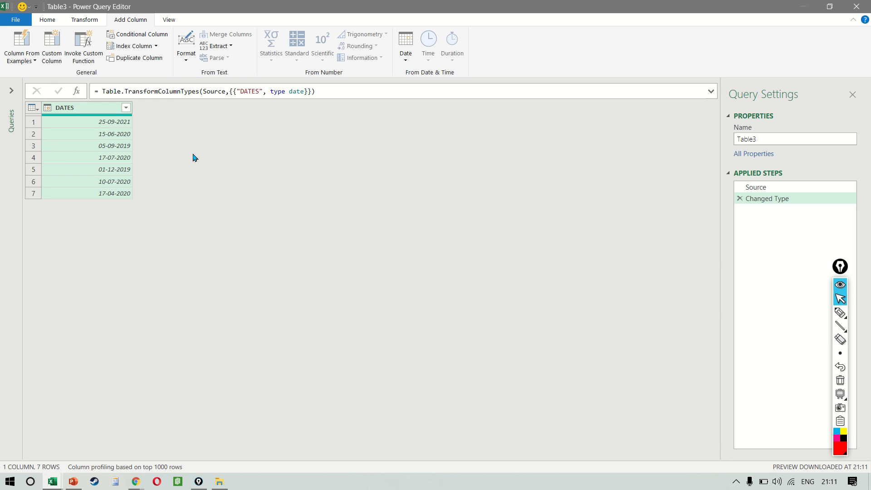
pyautogui.hotkey('ctrl', 'shift', '3')
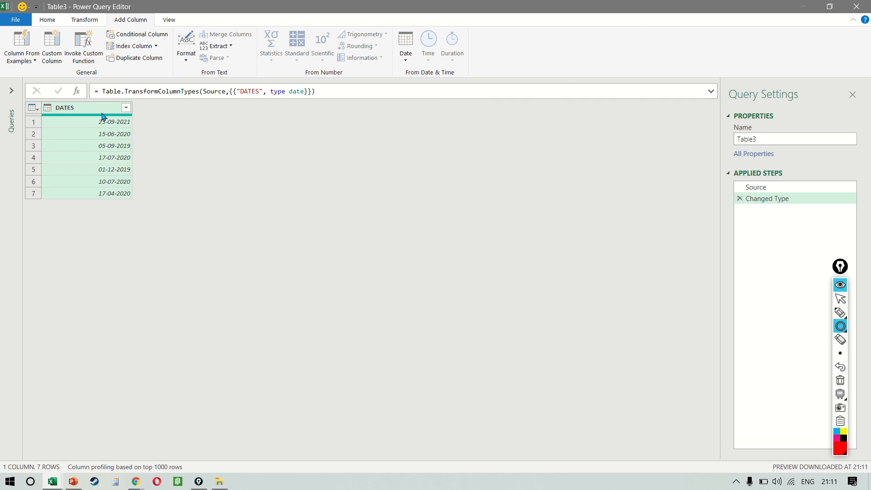
pyautogui.moveTo(98, 104); pyautogui.dragTo(98, 105)
pyautogui.hotkey('ctrl', 'shift', '1')
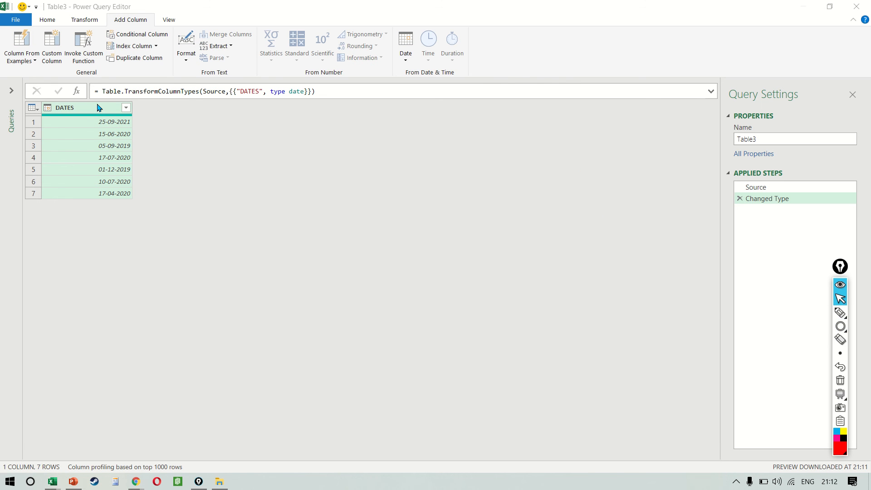
# Start a Column From Examples on DATES and enter 25 as the first sample to extract the day
pyautogui.click(26, 45)
pyautogui.click(25, 45)
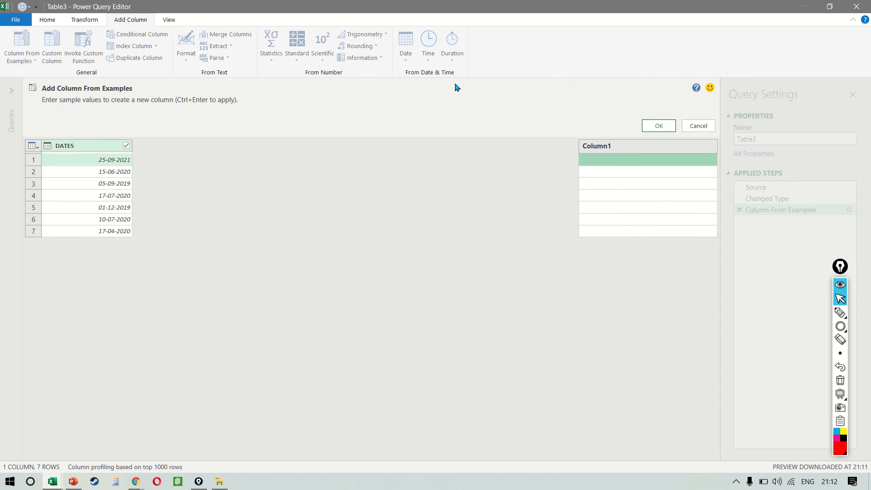
pyautogui.write('25')
pyautogui.press('Return')
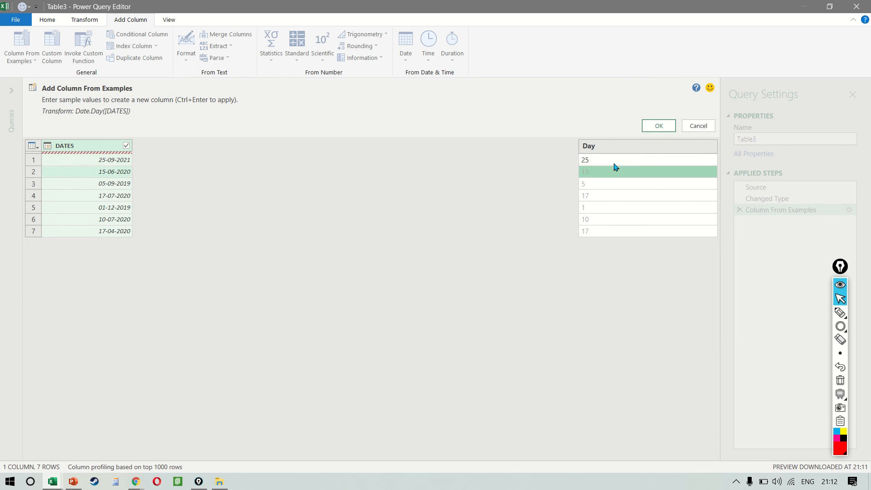
pyautogui.press('Up')
pyautogui.hotkey('shift', 'Down')
pyautogui.hotkey('shift', 'Down')
pyautogui.hotkey('shift', 'Down')
pyautogui.hotkey('shift', 'Down')
pyautogui.hotkey('shift', 'Down')
pyautogui.hotkey('shift', 'Down')
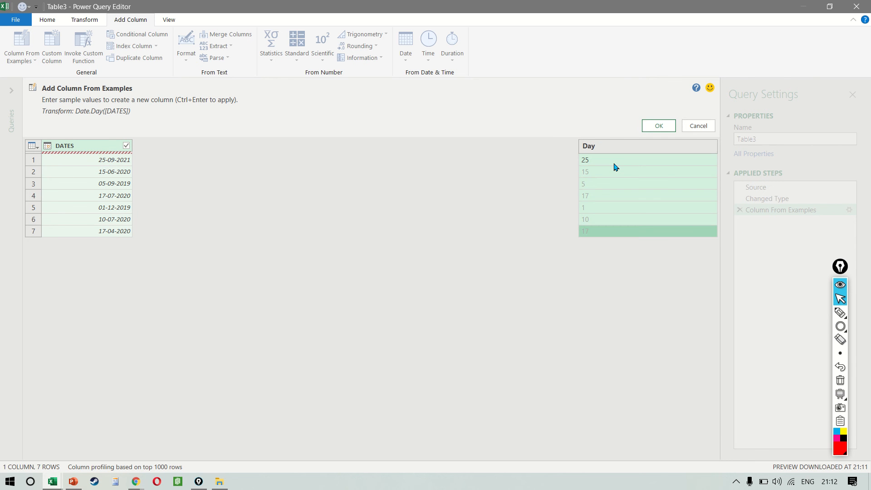
# Clear the day values from the example column and return to its first row
pyautogui.press('Up')
pyautogui.hotkey('shift', 'Up')
pyautogui.hotkey('shift', 'Up')
pyautogui.hotkey('shift', 'Up')
pyautogui.hotkey('shift', 'Up')
pyautogui.hotkey('shift', 'Up')
pyautogui.press('Delete')
pyautogui.press('Up')
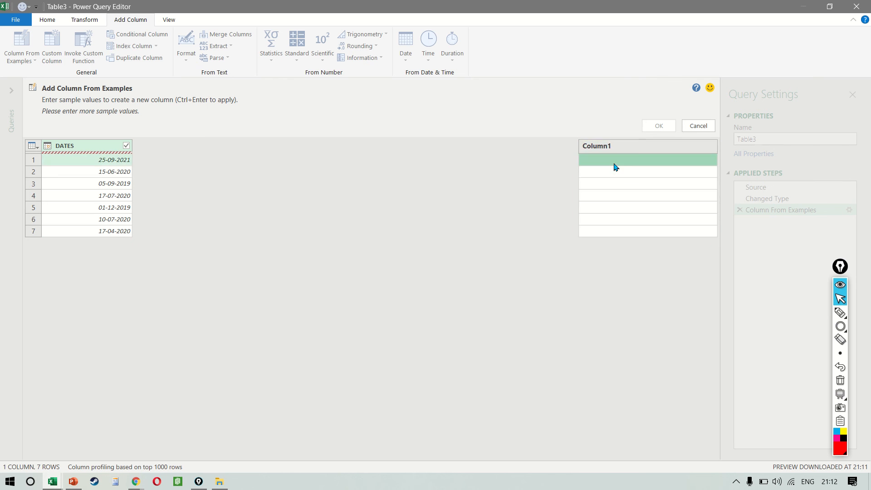
# Try TUE and MO as first-row samples, then choose the suggested Day of Week Name from DATES
pyautogui.write('TUE')
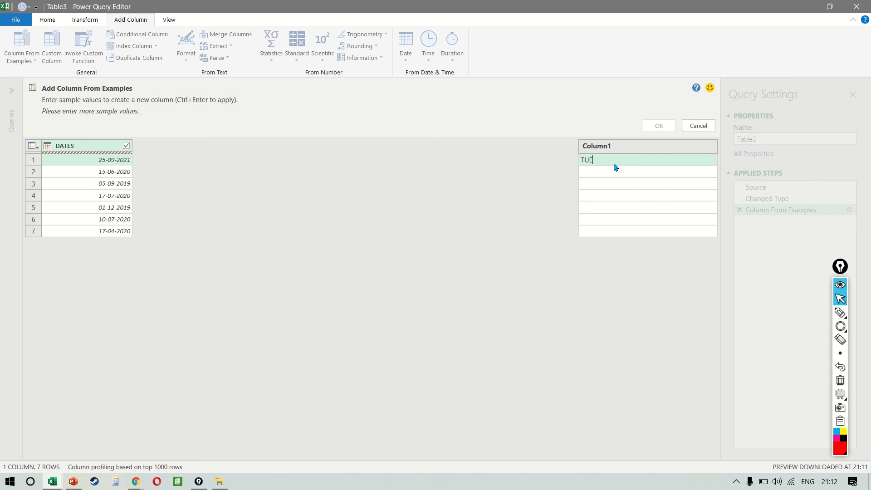
pyautogui.press('BackSpace')
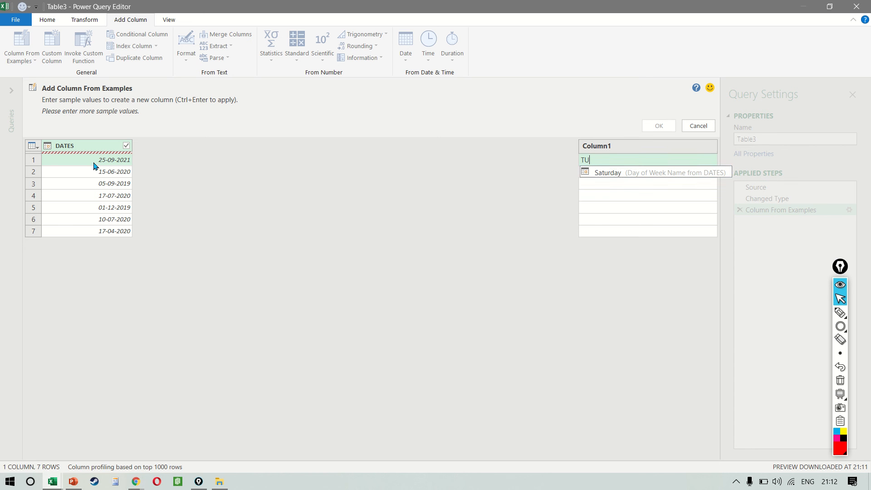
pyautogui.press('BackSpace')
pyautogui.press('BackSpace')
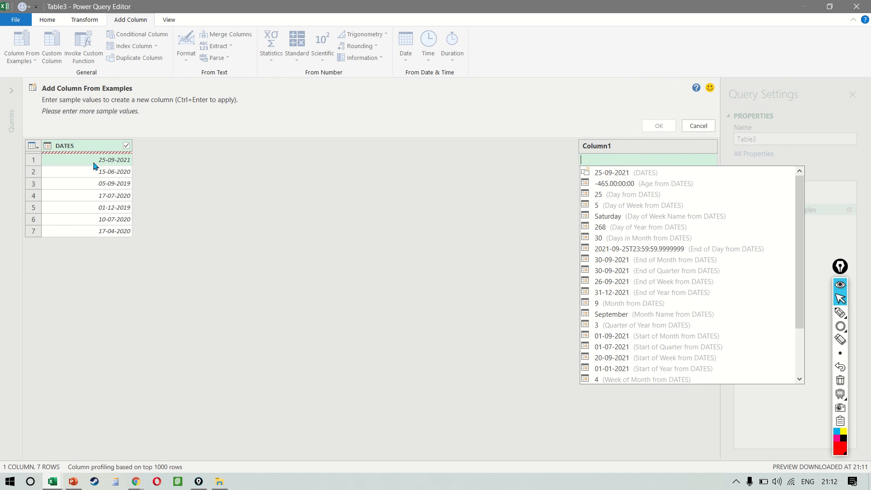
pyautogui.write('MO')
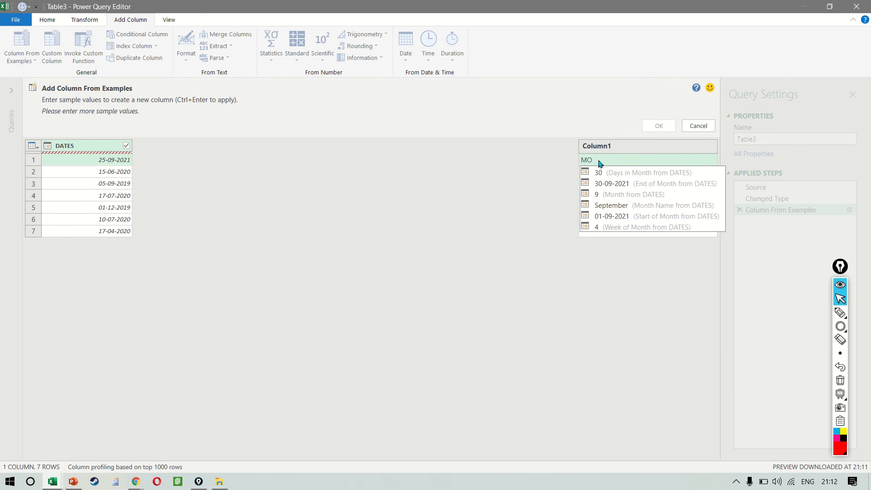
pyautogui.press('BackSpace')
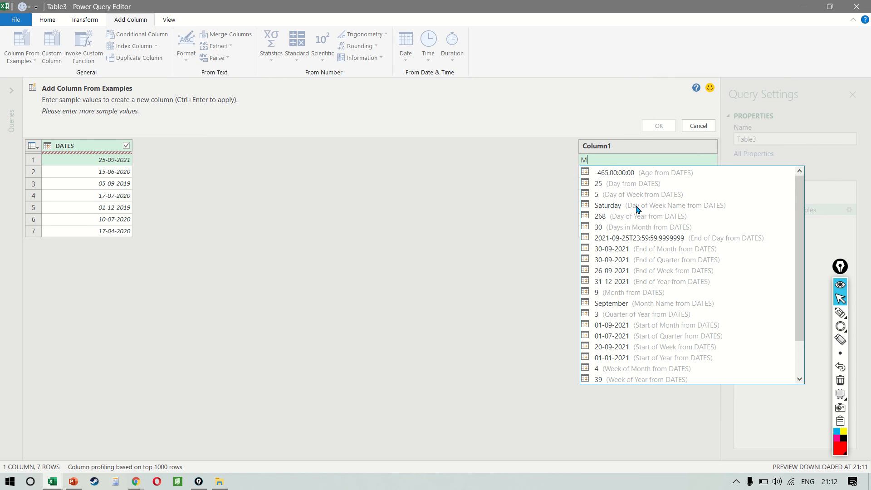
pyautogui.click(608, 206)
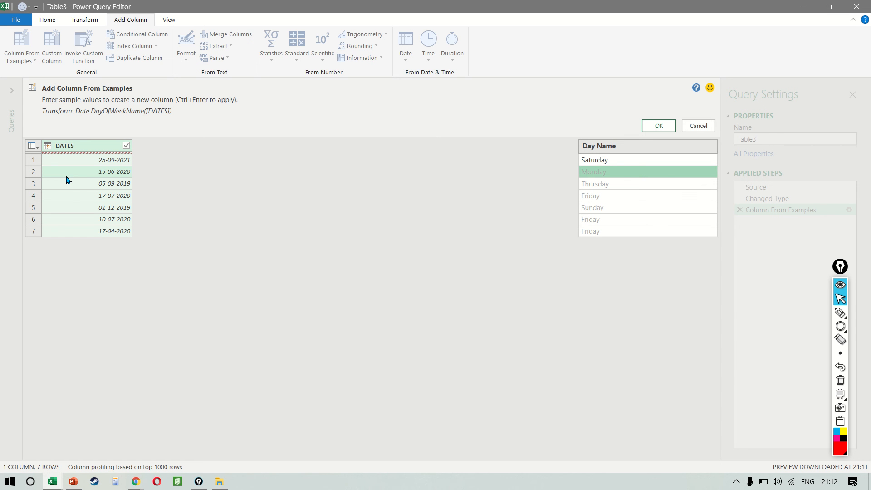
# Replace the day-name sample in the first row with S and outline the list of date suggestions in red
pyautogui.click(656, 161)
pyautogui.press('Delete')
pyautogui.write('S')
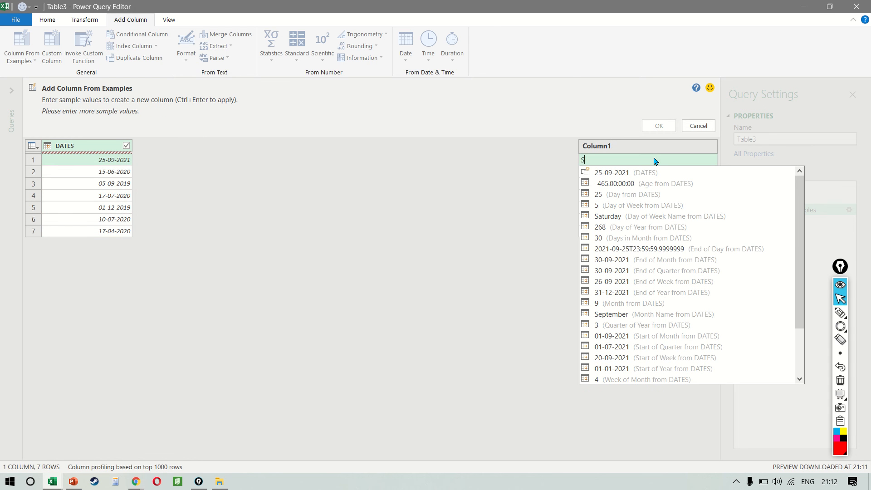
pyautogui.hotkey('ctrl', 'shift', '9')
pyautogui.moveTo(568, 141)
pyautogui.mouseDown()
pyautogui.moveTo(682, 216)
pyautogui.moveTo(808, 389)
pyautogui.moveTo(806, 422)
pyautogui.mouseUp()
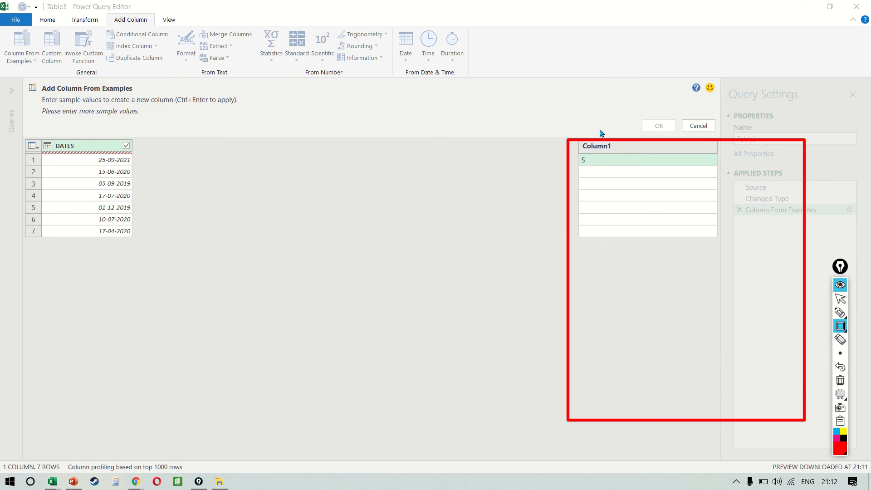
pyautogui.hotkey('ctrl', 'shift', '1')
# Add a Start of Quarter column by choosing the 01-07-2021 suggestion for the first row, and load the query to the workbook
pyautogui.click(636, 166)
pyautogui.click(636, 166)
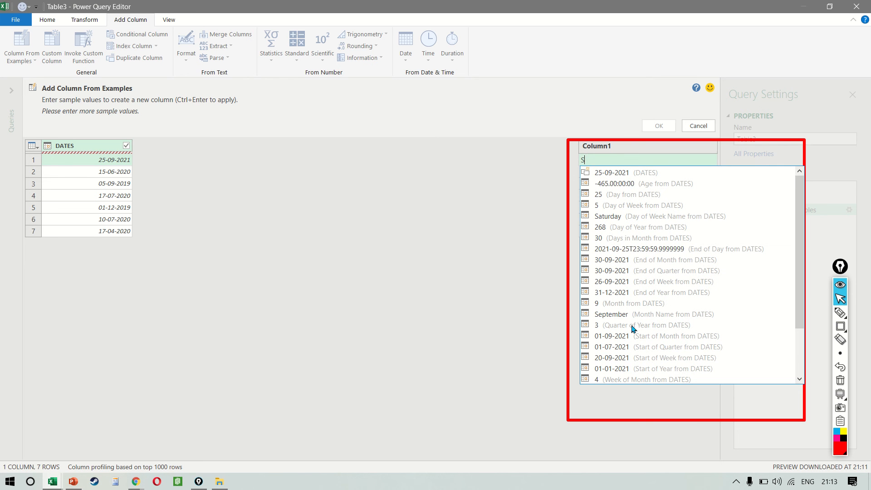
pyautogui.scroll(-2, 652, 327)
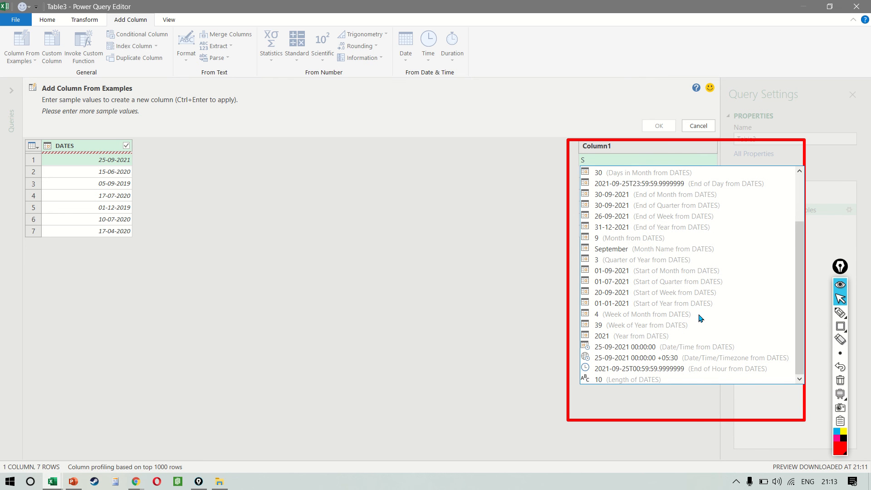
pyautogui.click(645, 283)
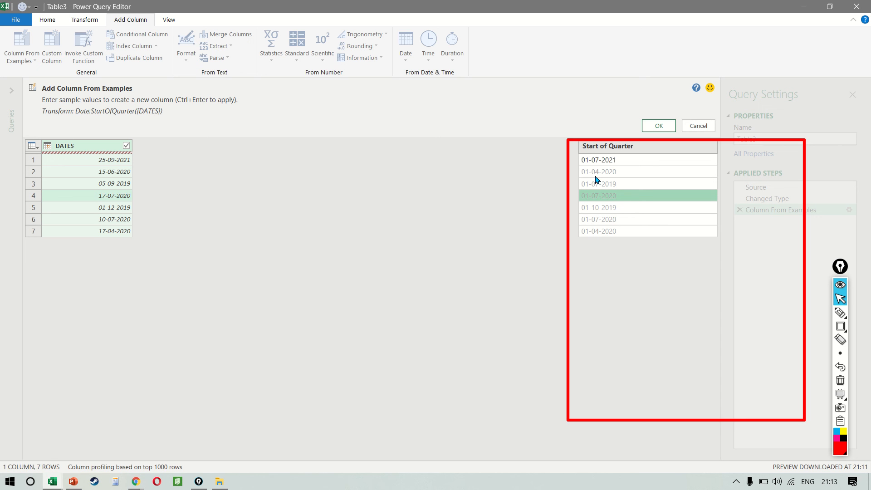
pyautogui.click(631, 209)
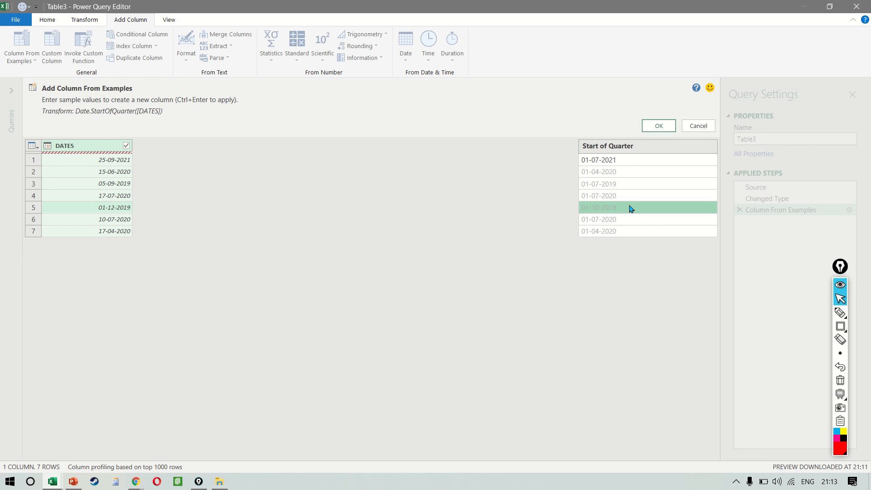
pyautogui.click(658, 125)
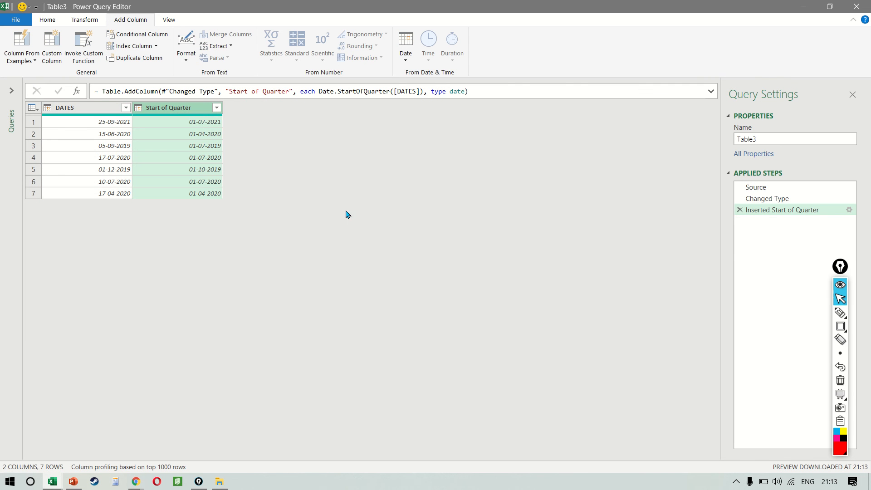
pyautogui.click(45, 20)
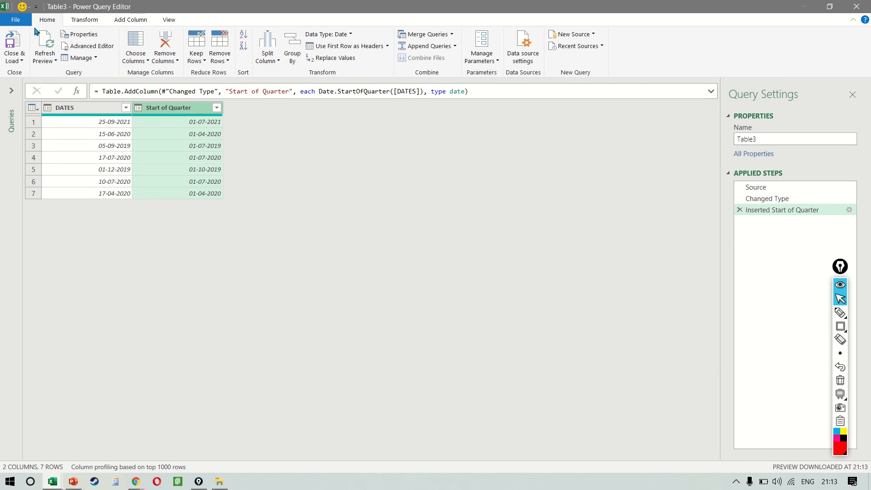
pyautogui.click(13, 43)
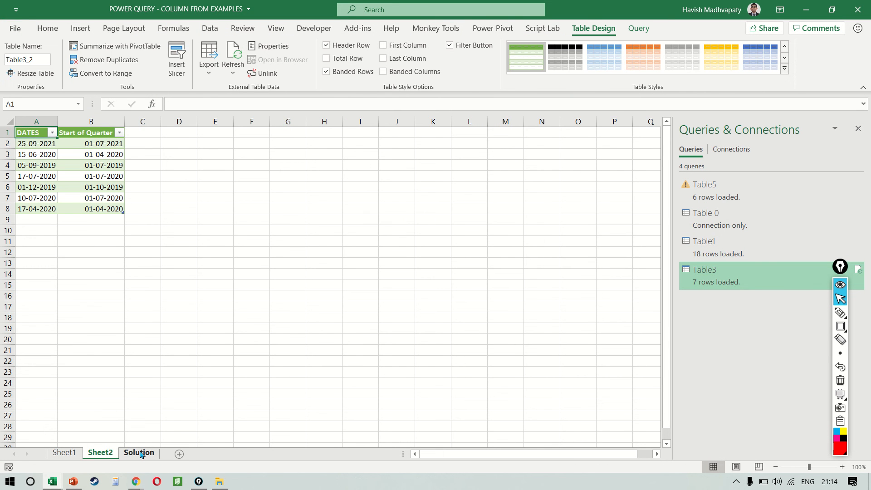
# Enter the header SAMPLE NUMBERS in cell K5 of the Solution sheet
pyautogui.click(139, 452)
pyautogui.click(572, 165)
pyautogui.hscroll(2, 573, 166)
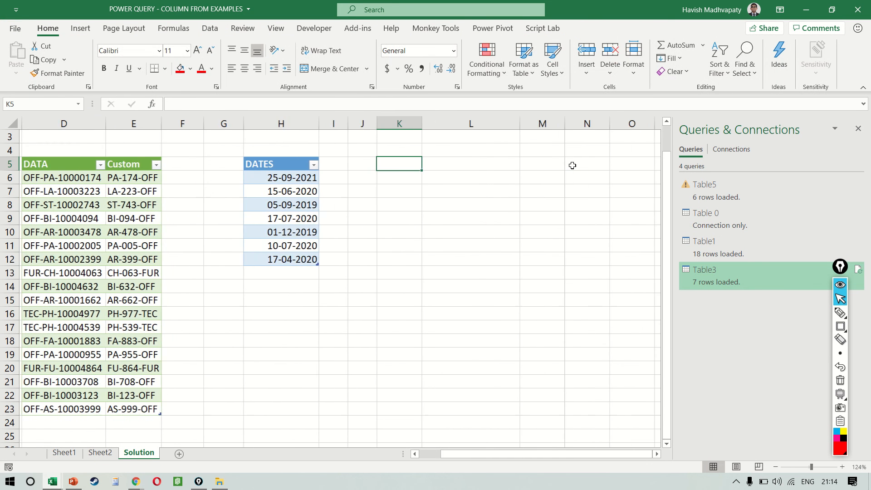
pyautogui.write('SAMPL')
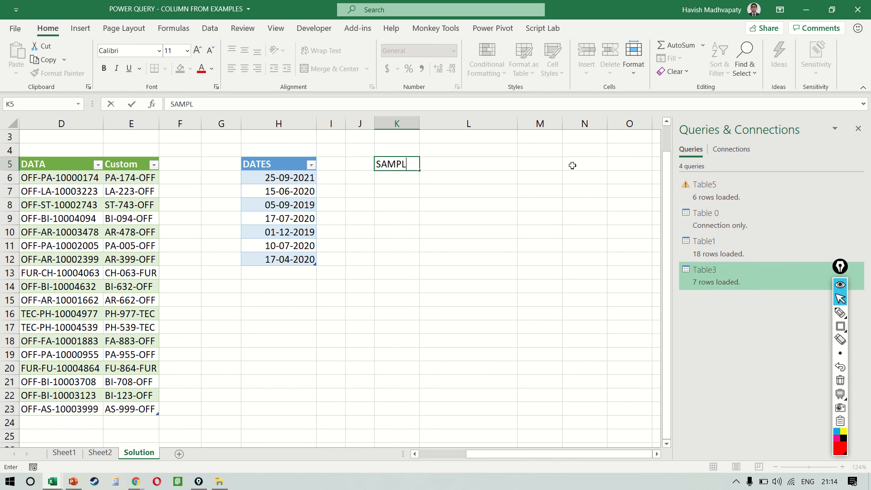
pyautogui.write('E NUMBERS')
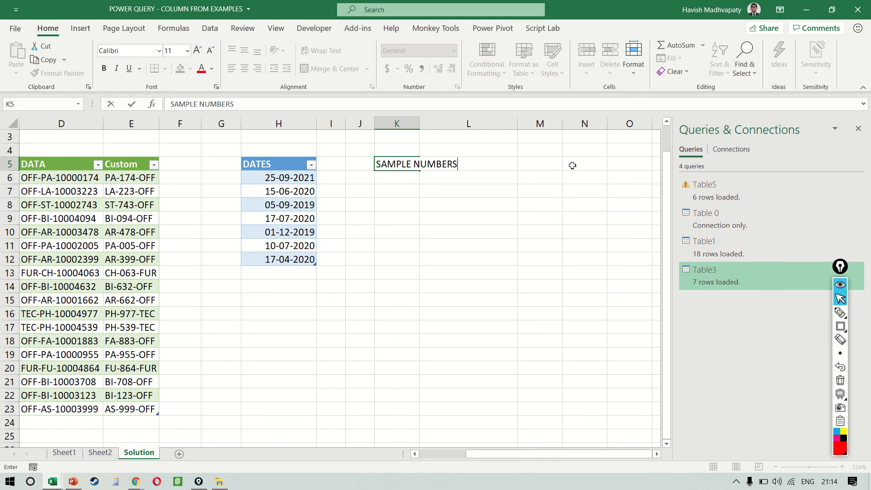
pyautogui.press('Return')
# Fill K6:K16 with the formula =RANDBETWEEN(10,100)
pyautogui.hotkey('shift', 'Down')
pyautogui.hotkey('shift', 'Down')
pyautogui.hotkey('shift', 'Down')
pyautogui.hotkey('shift', 'Down')
pyautogui.hotkey('shift', 'Down')
pyautogui.hotkey('shift', 'Down')
pyautogui.hotkey('shift', 'Down')
pyautogui.hotkey('shift', 'Down')
pyautogui.hotkey('shift', 'Down')
pyautogui.hotkey('shift', 'Down')
pyautogui.write('=RAND')
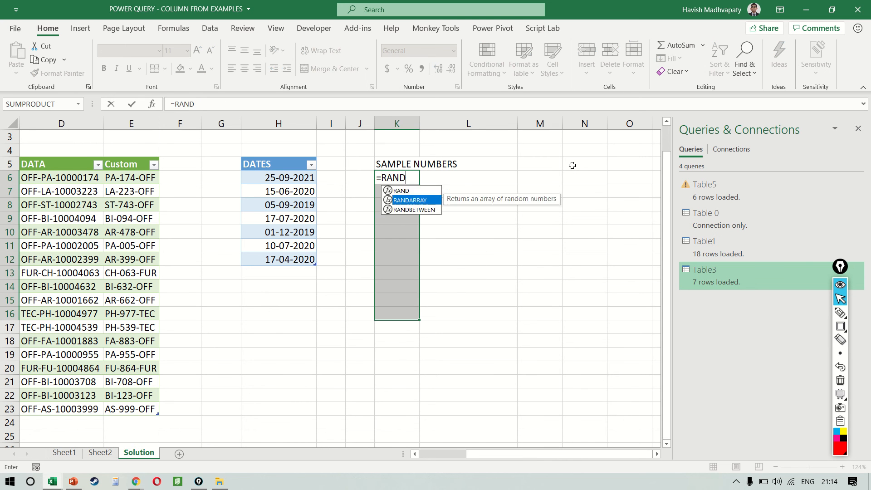
pyautogui.press('Down')
pyautogui.press('Tab')
pyautogui.write('10,100')
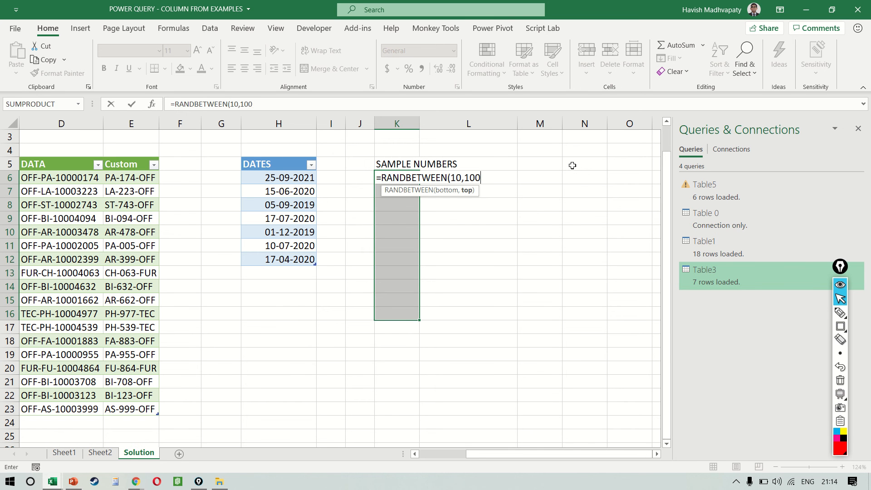
pyautogui.hotkey('ctrl', 'Return')
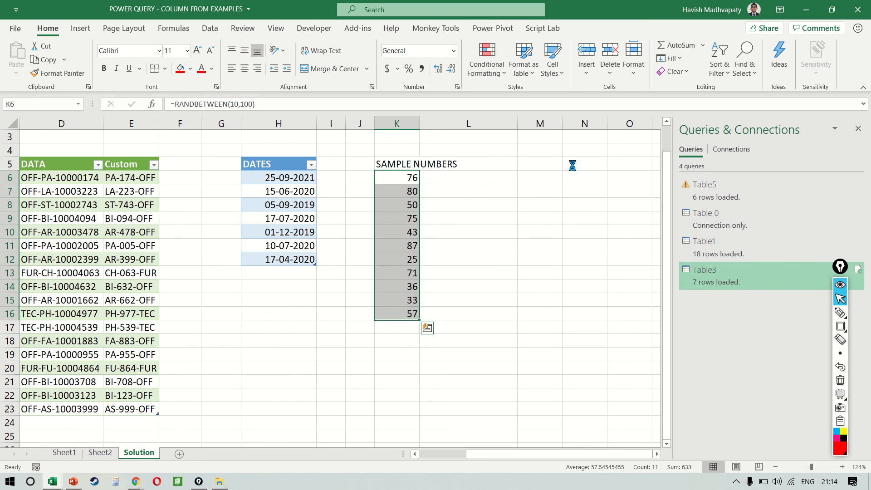
# Replace the random formulas in K6:K16 with pasted values and convert K5:K16, including its header, into a table
pyautogui.hotkey('ctrl', 'c')
pyautogui.hotkey('ctrl', 'alt', 'v')
pyautogui.press('v')
pyautogui.press('Return')
pyautogui.hotkey('ctrl', 't')
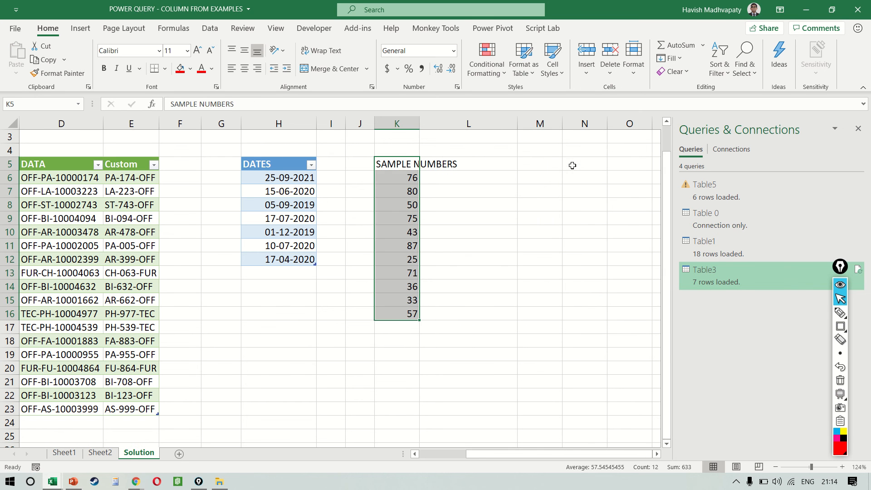
pyautogui.press('Return')
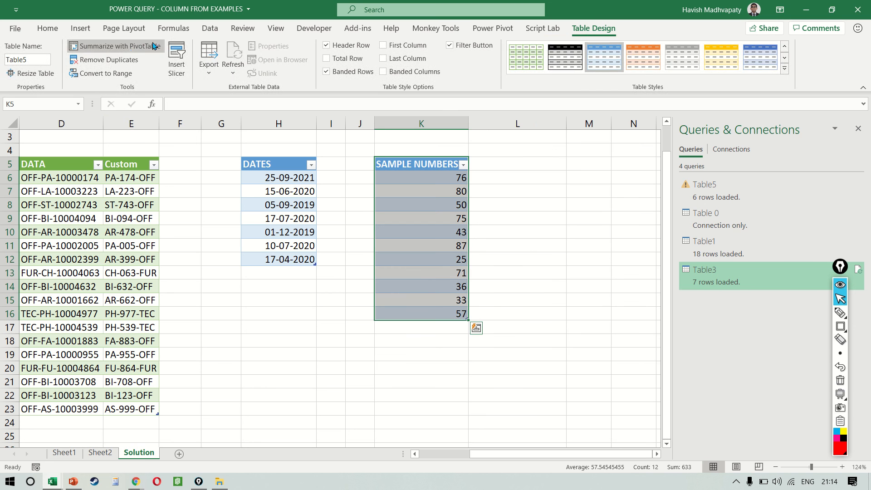
# Load the SAMPLE NUMBERS table into the Power Query Editor
pyautogui.click(210, 28)
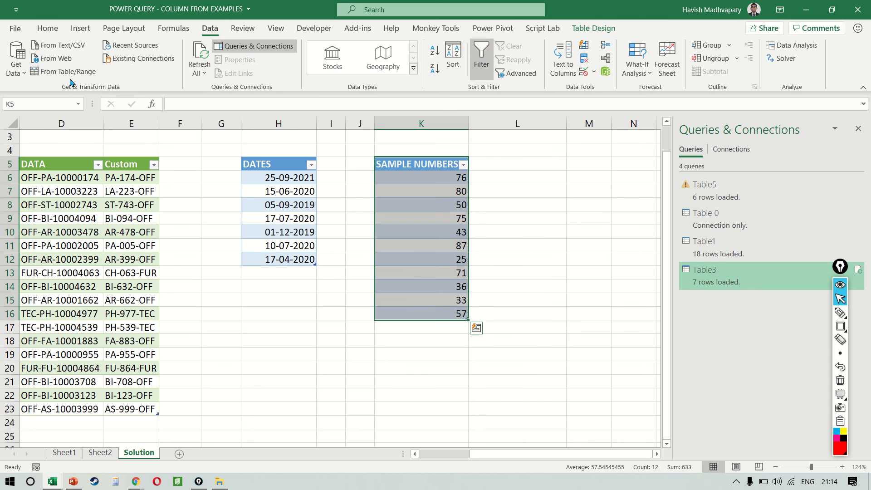
pyautogui.click(68, 77)
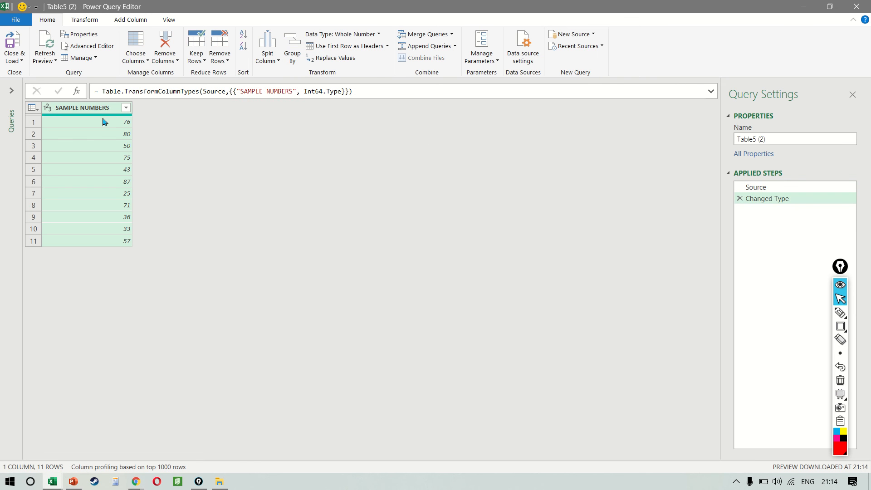
# Add a Range column from examples to SAMPLE NUMBERS, using 60-80 as the example for the first row
pyautogui.click(135, 22)
pyautogui.click(21, 44)
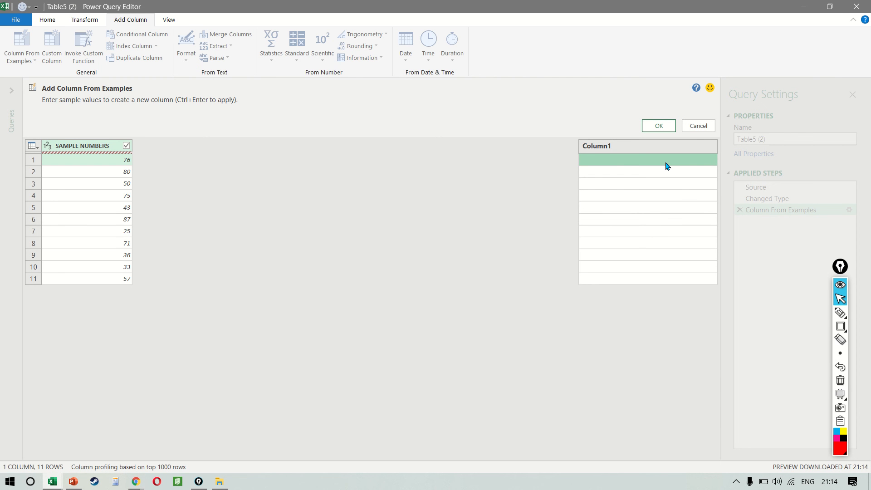
pyautogui.write('60-80')
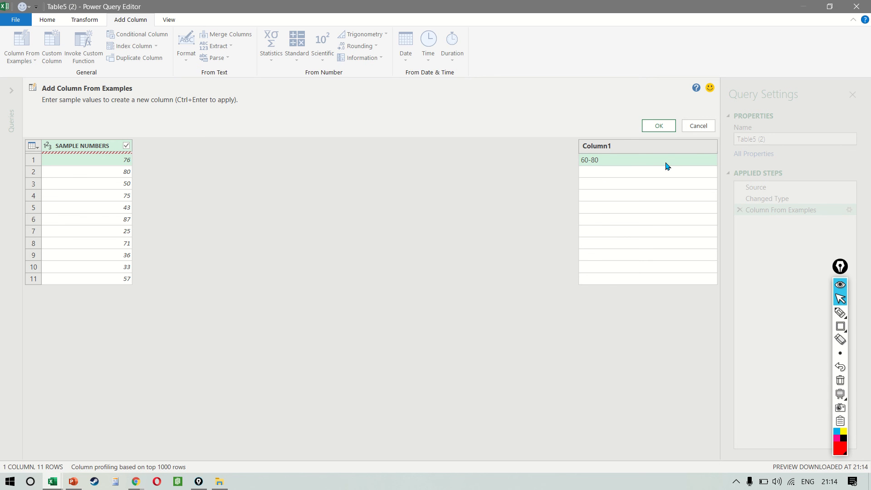
pyautogui.press('Return')
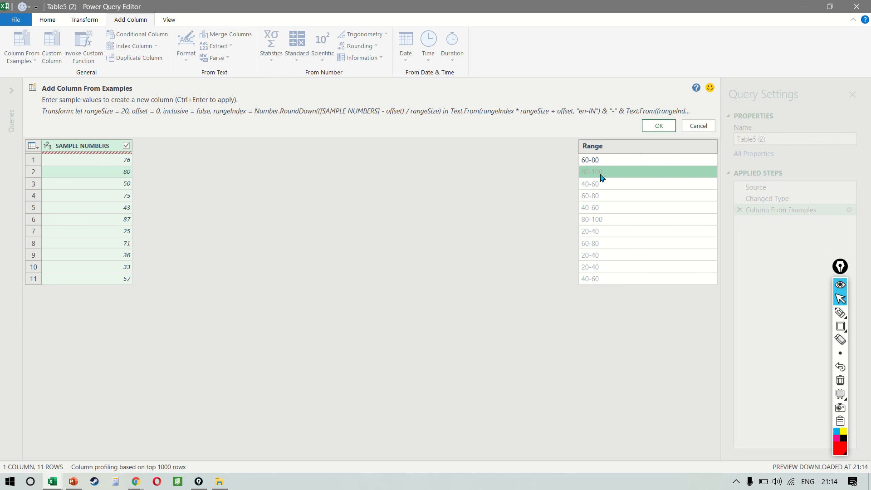
pyautogui.click(611, 200)
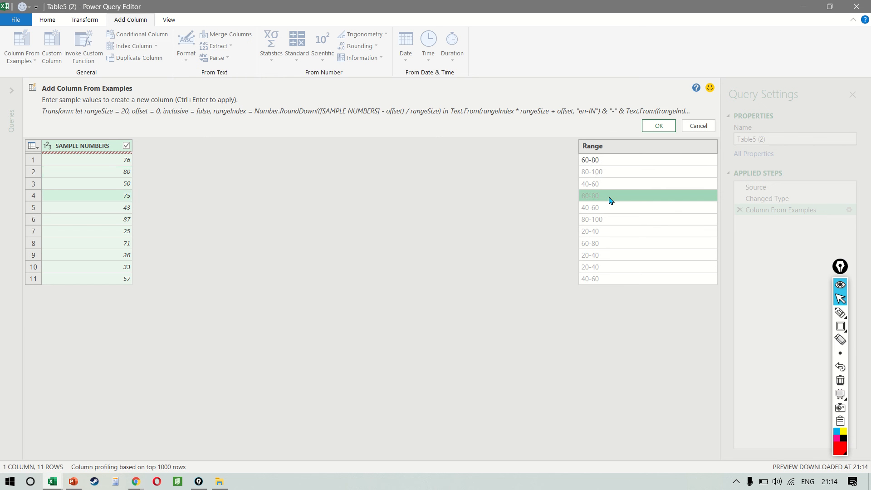
pyautogui.click(611, 208)
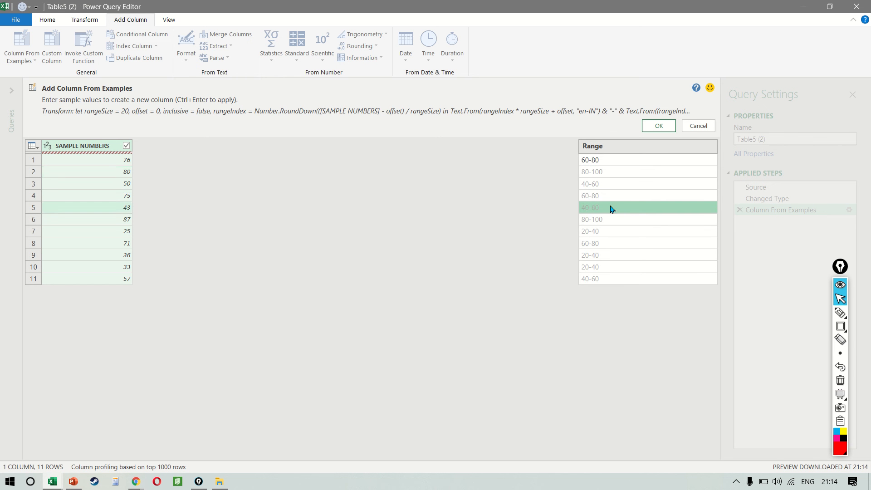
pyautogui.click(602, 222)
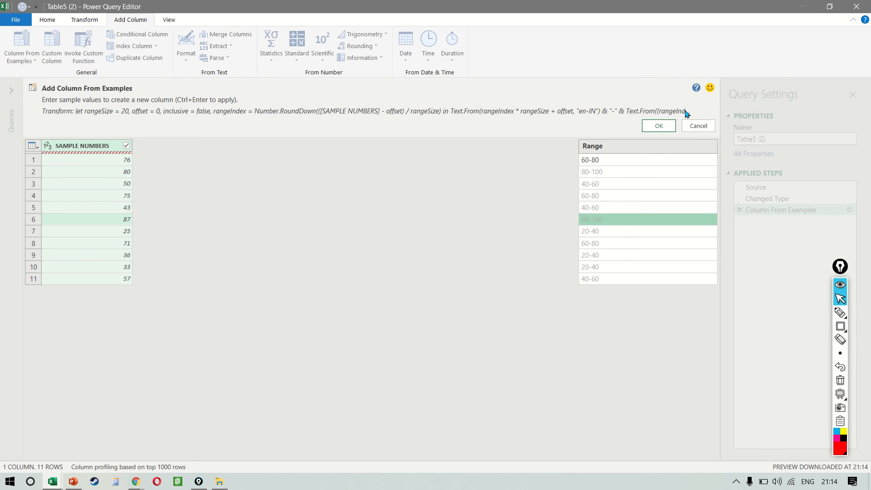
pyautogui.click(659, 126)
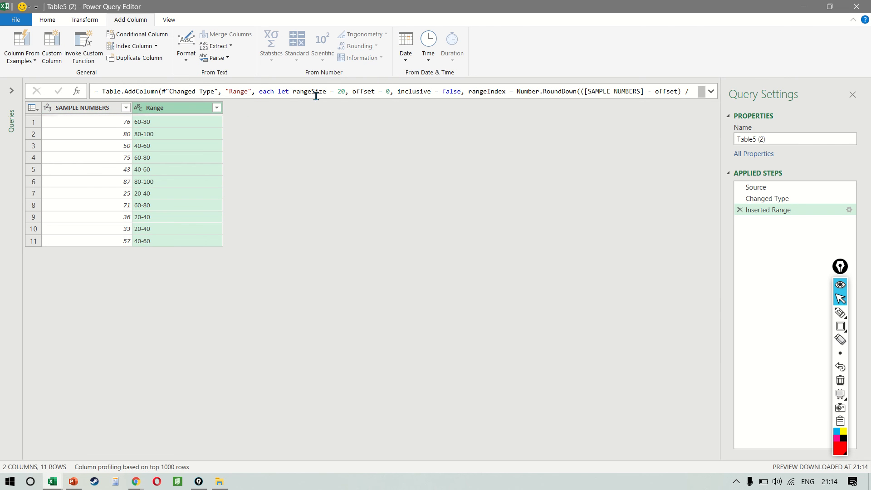
# Inspect the custom column formula behind the Range column and delete the Inserted Range step
pyautogui.click(850, 210)
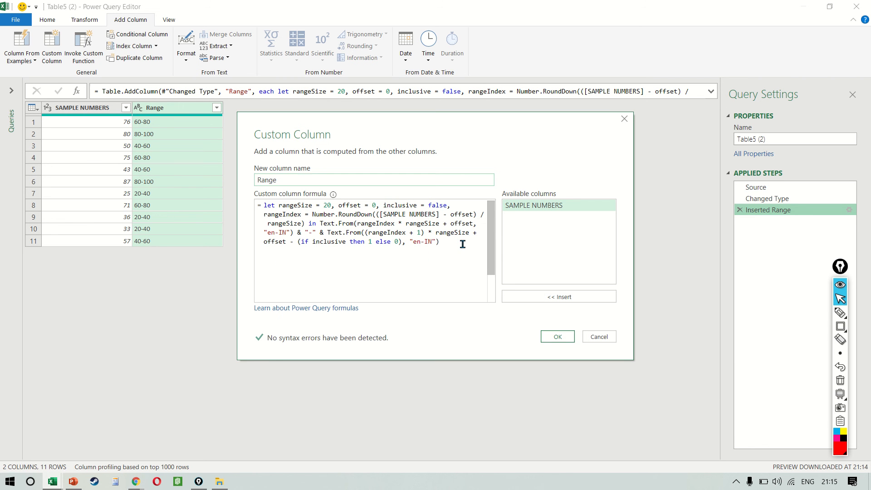
pyautogui.moveTo(463, 244); pyautogui.dragTo(261, 203)
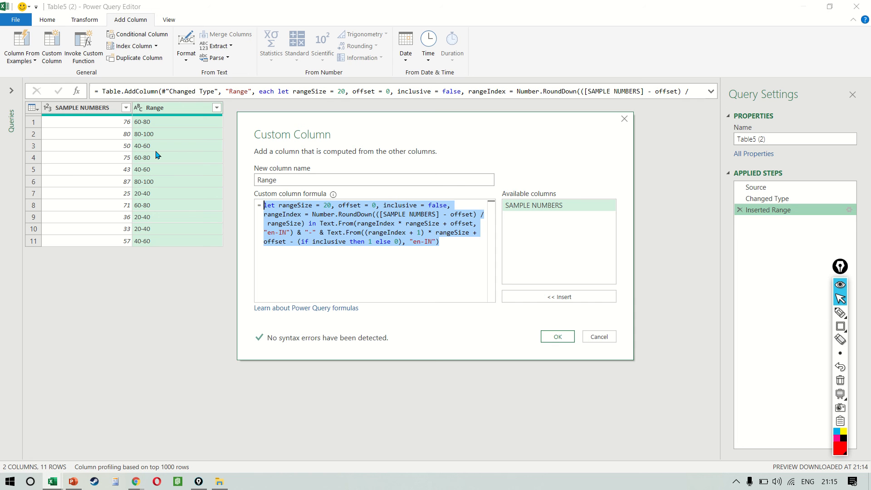
pyautogui.click(600, 337)
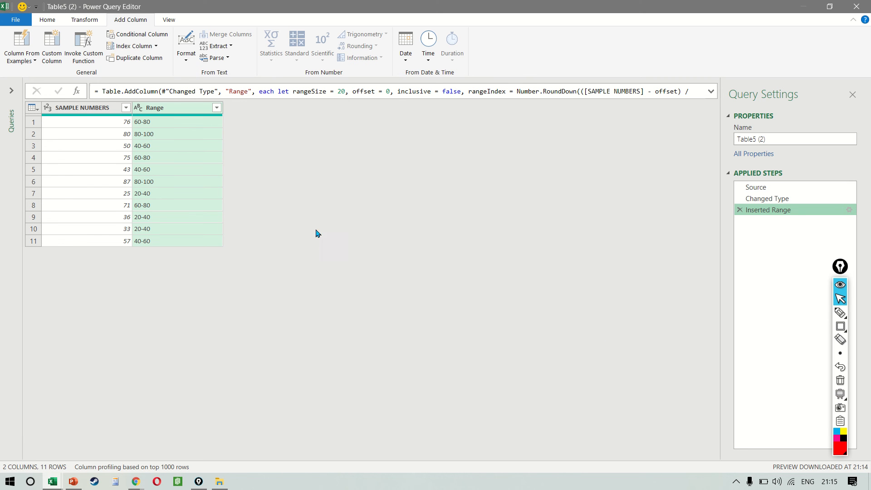
pyautogui.click(741, 210)
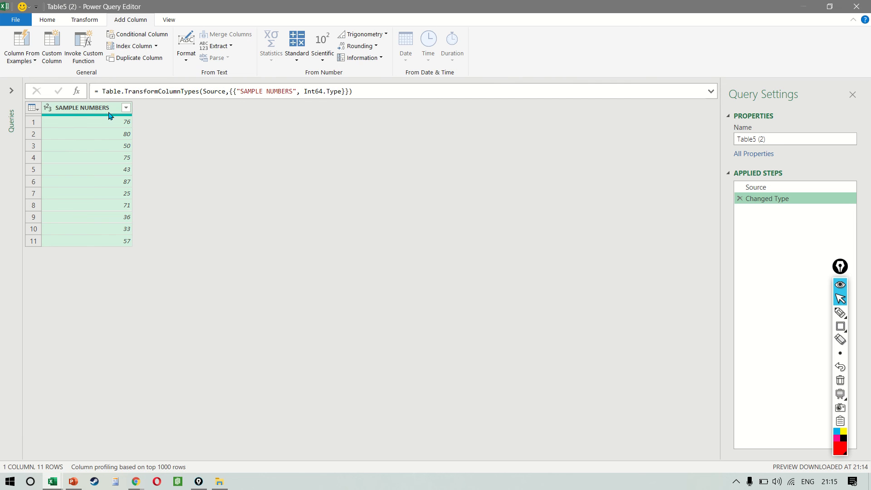
# Add a Range column from examples with 75-100 as the first row's example, and load the query to the workbook
pyautogui.click(15, 37)
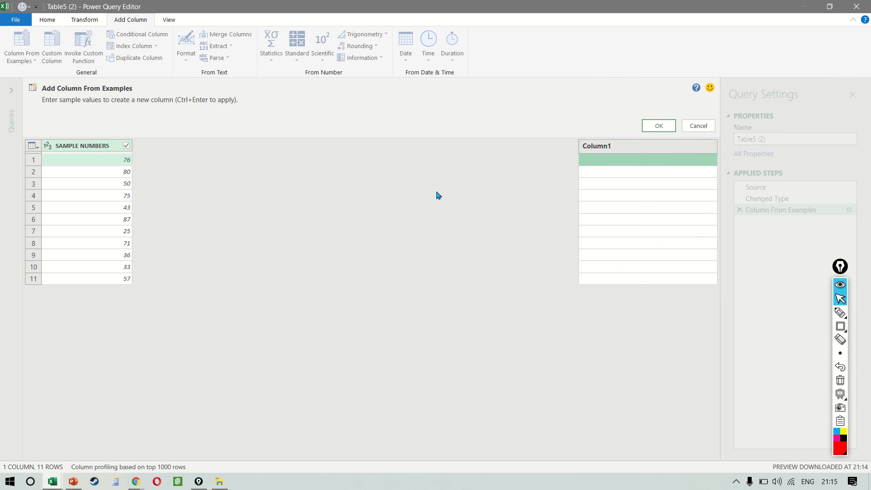
pyautogui.click(643, 163)
pyautogui.write('75-100')
pyautogui.press('Return')
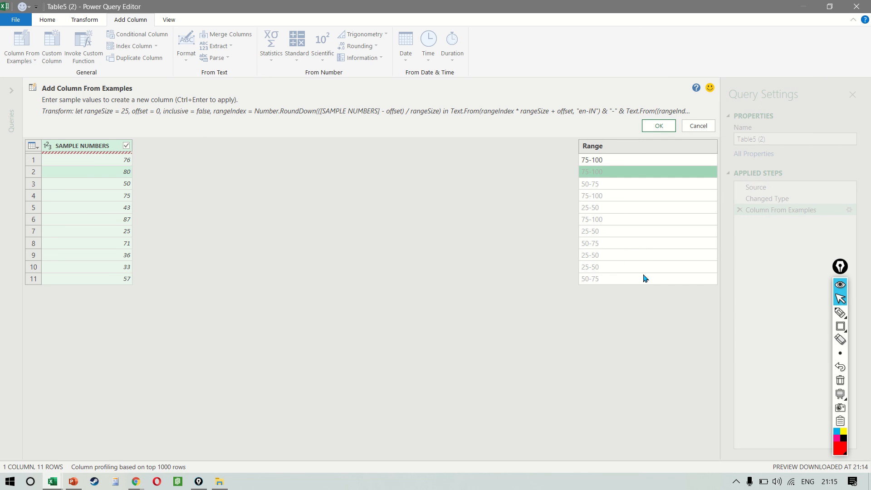
pyautogui.click(665, 126)
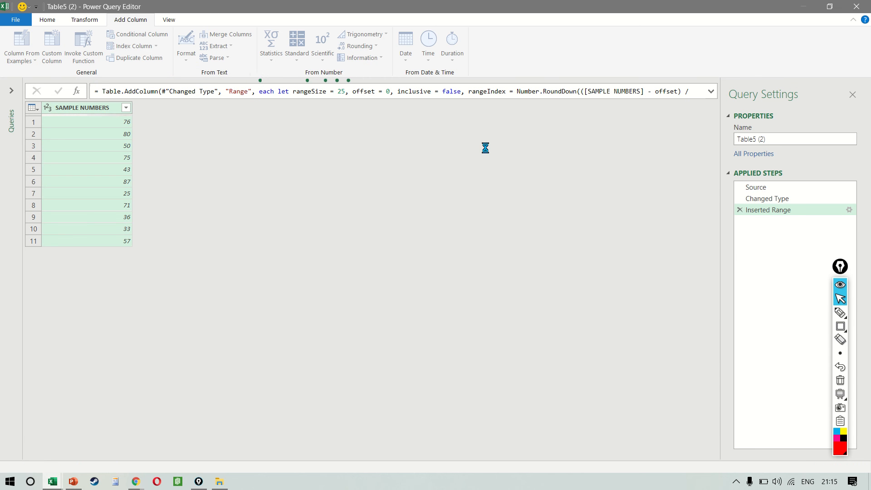
pyautogui.click(42, 22)
pyautogui.click(13, 45)
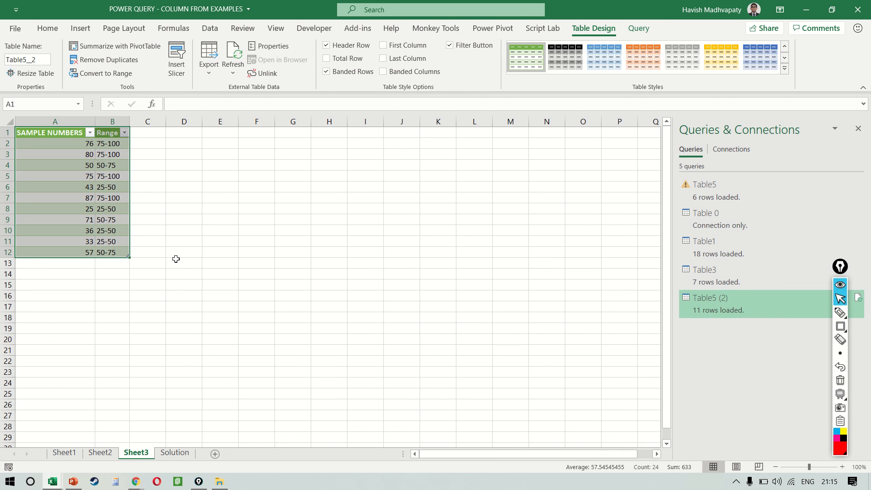
# Review the source values in the DATA, DATES and SAMPLE NUMBERS tables on the Solution sheet, selecting each table's column
pyautogui.hotkey('ctrl', 'pagedown')
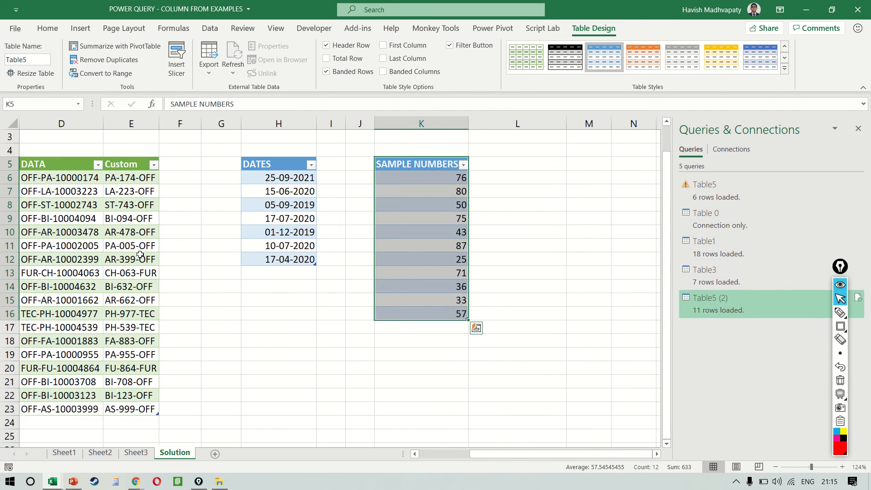
pyautogui.hotkey('ctrl', 'shift', 'Down')
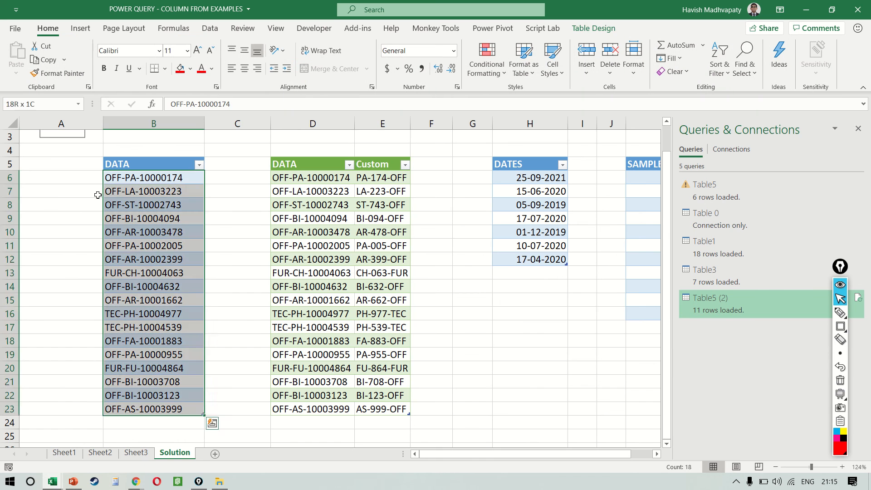
pyautogui.press('Right')
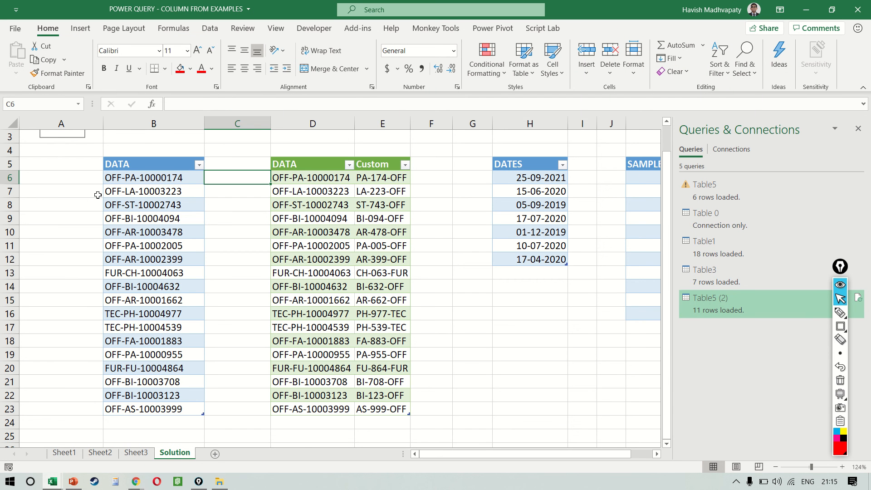
pyautogui.press('Right')
pyautogui.press('Right')
pyautogui.press('Right')
pyautogui.press('Right')
pyautogui.press('Right')
pyautogui.hotkey('ctrl', 'shift', 'Down')
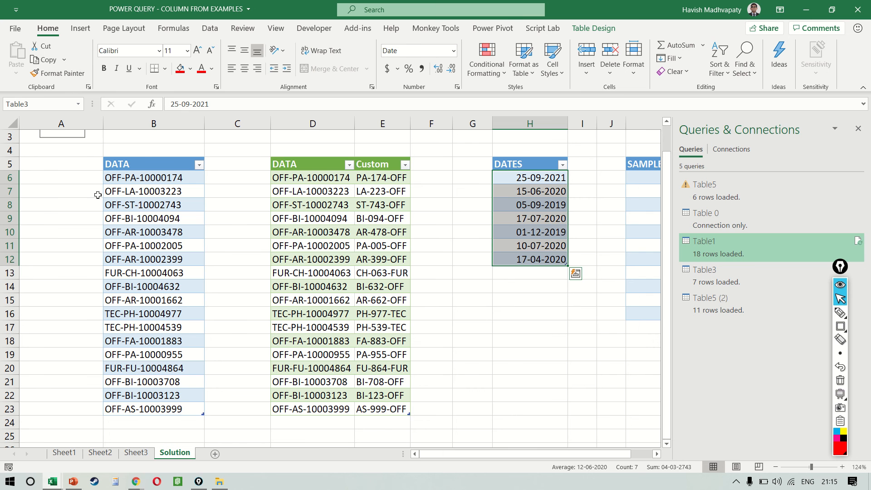
pyautogui.hscroll(3, 97, 195)
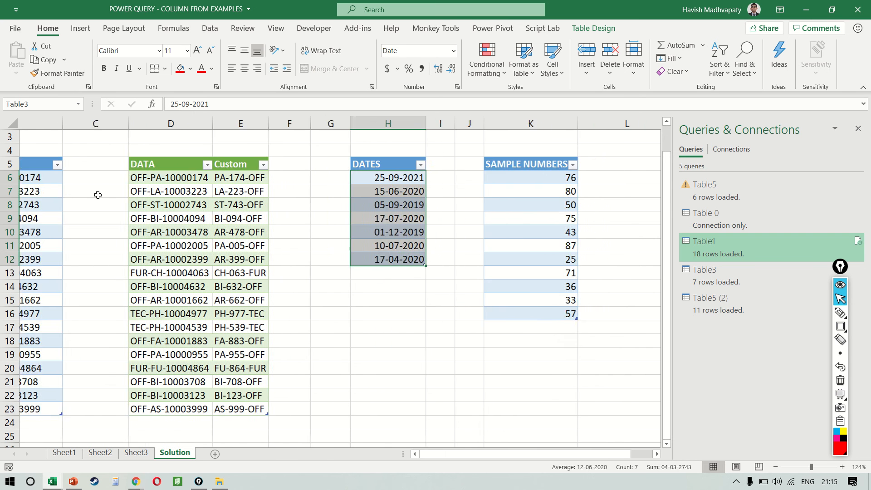
pyautogui.click(426, 169)
pyautogui.press('Down')
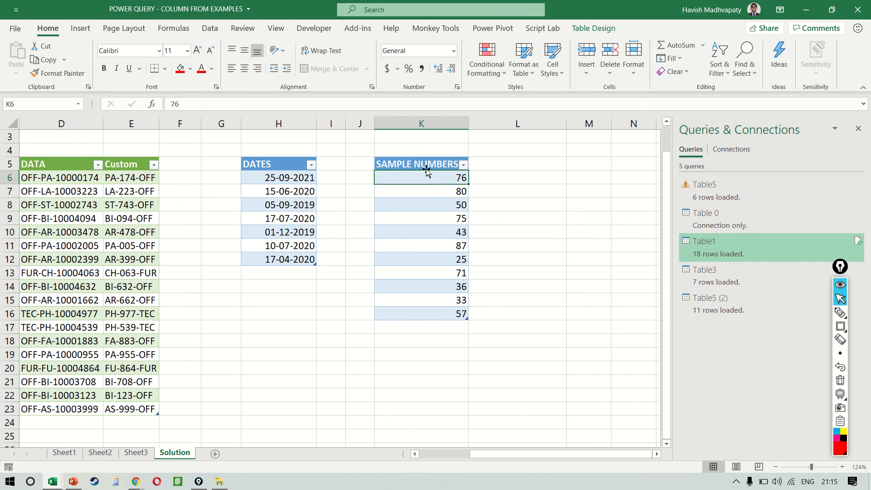
pyautogui.hotkey('ctrl', 'shift', 'Down')
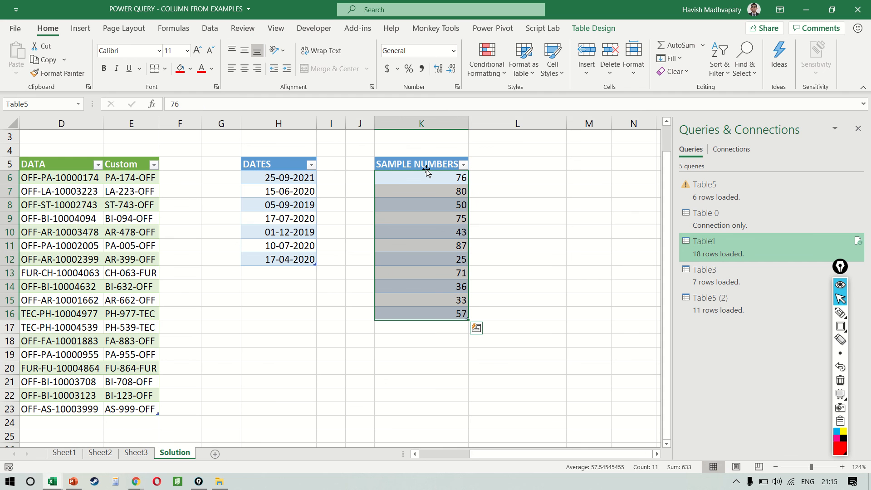